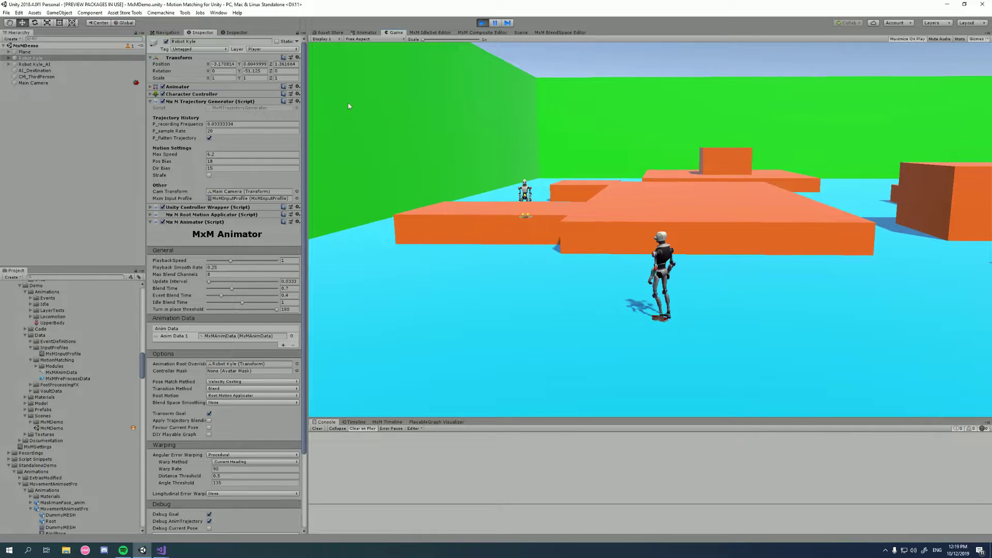
pyautogui.moveTo(218, 155); pyautogui.dragTo(204, 155)
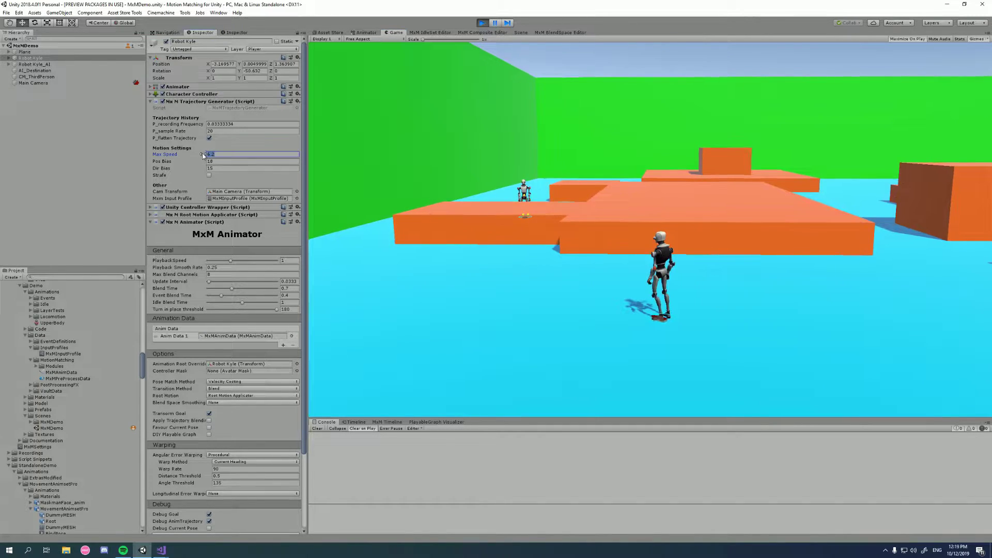
pyautogui.click(218, 155)
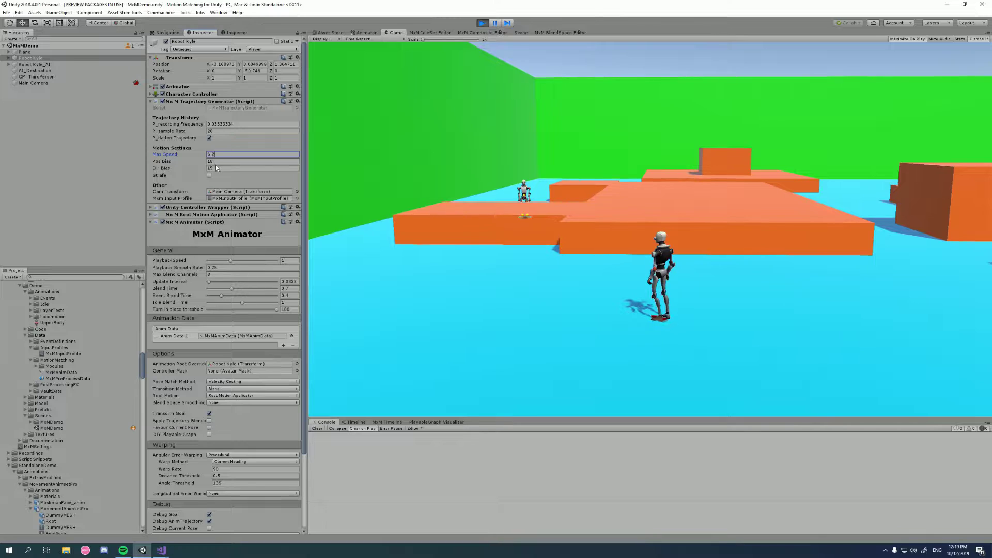
pyautogui.click(226, 200)
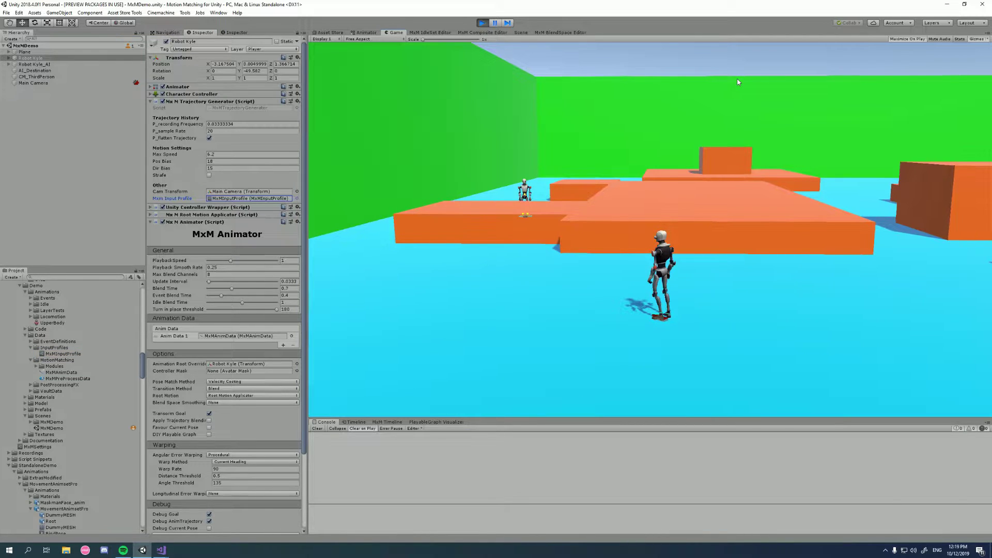
# Walk Robot Kyle slowly in different directions around the arena to examine the walking trajectory with the input profile assigned.
pyautogui.press('d')
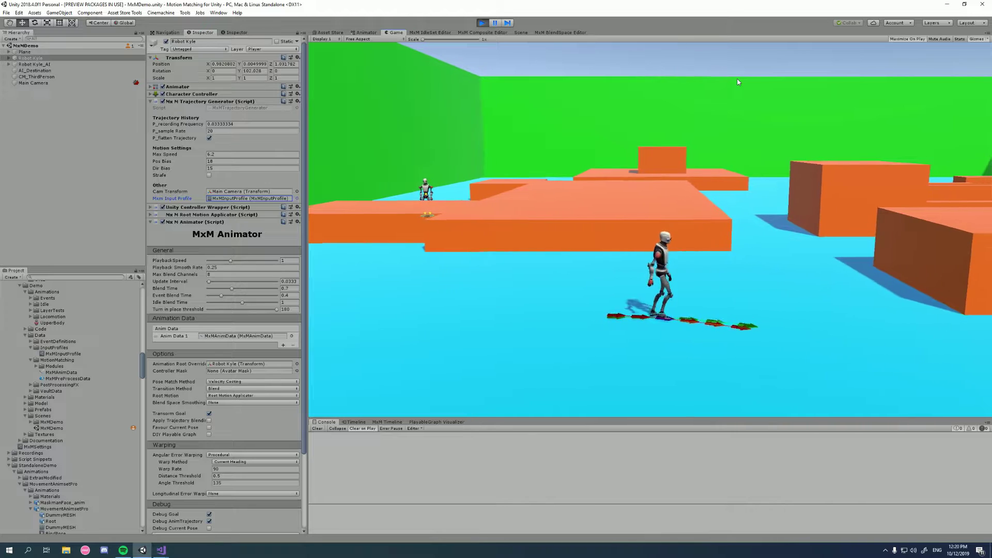
pyautogui.press('s')
pyautogui.press('a')
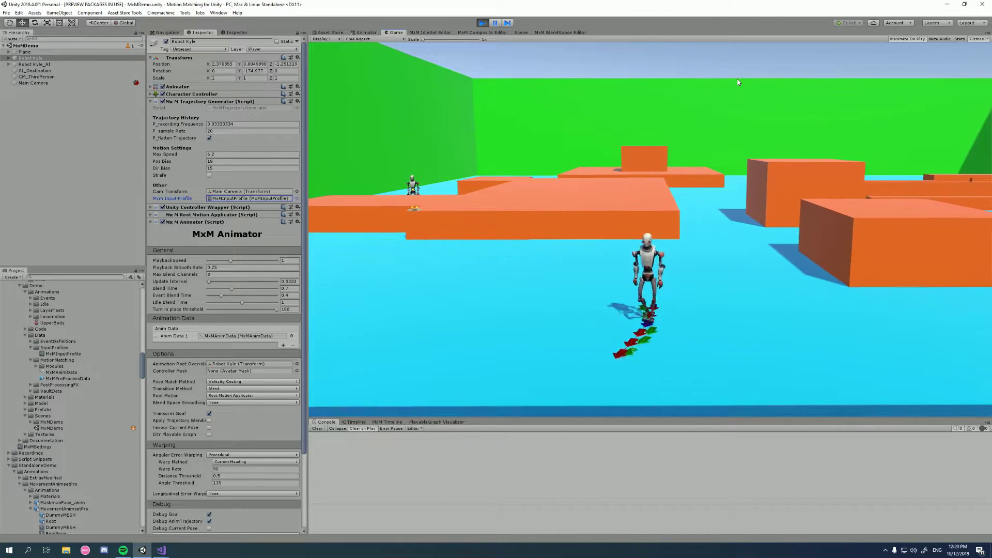
pyautogui.press('w')
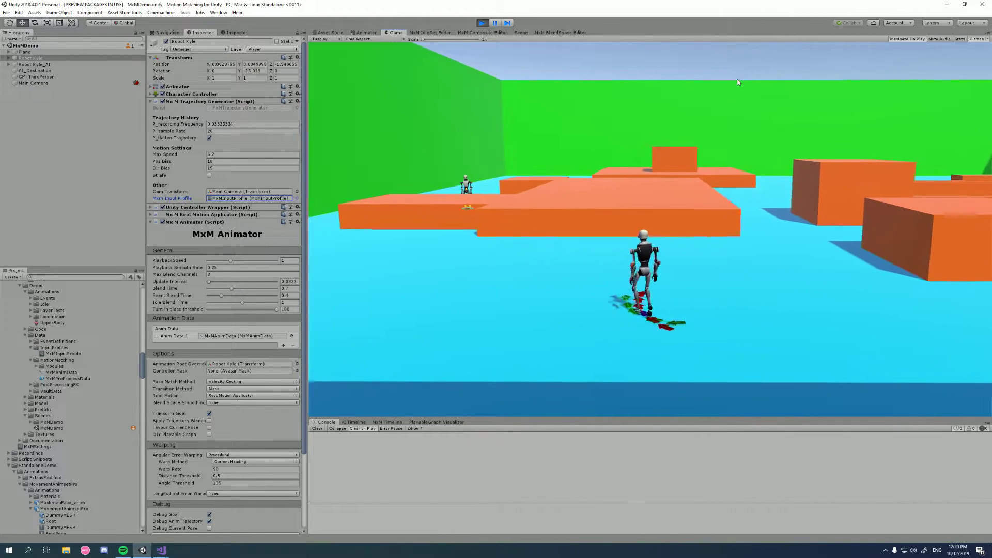
pyautogui.press('a')
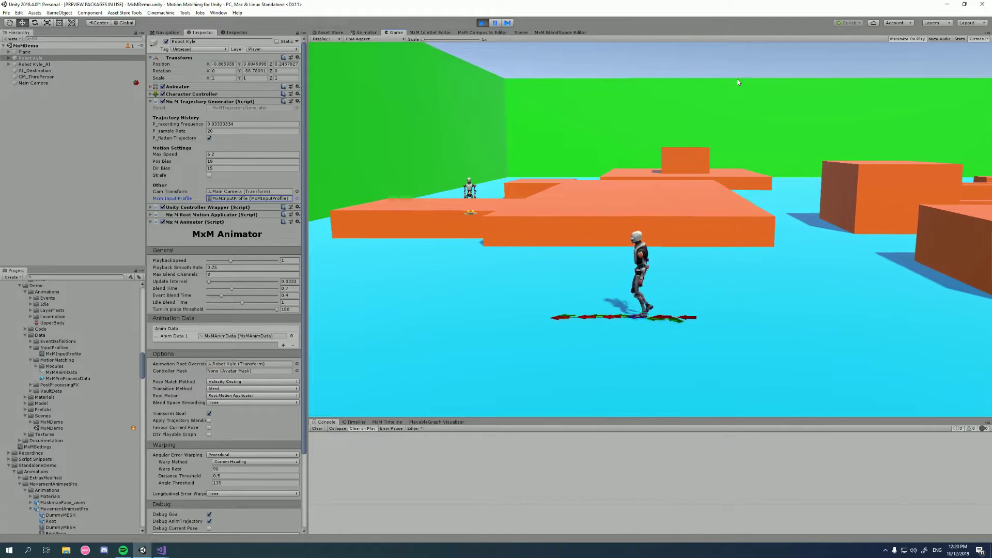
pyautogui.press('s')
pyautogui.press('a')
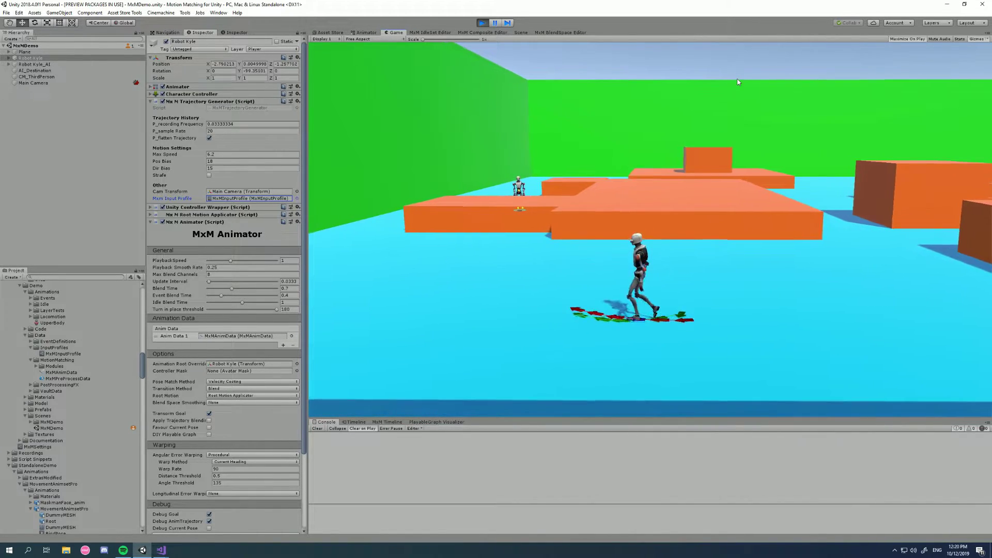
pyautogui.press('w')
pyautogui.press('a')
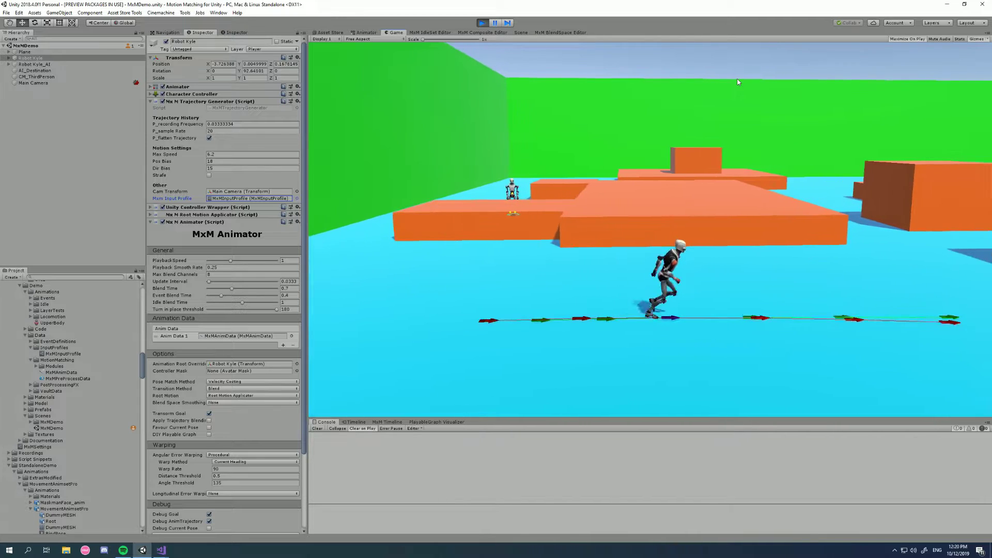
# Run Robot Kyle back and forth across the arena to examine the running trajectory with the input profile assigned.
pyautogui.press('w')
pyautogui.press('s')
pyautogui.press('a')
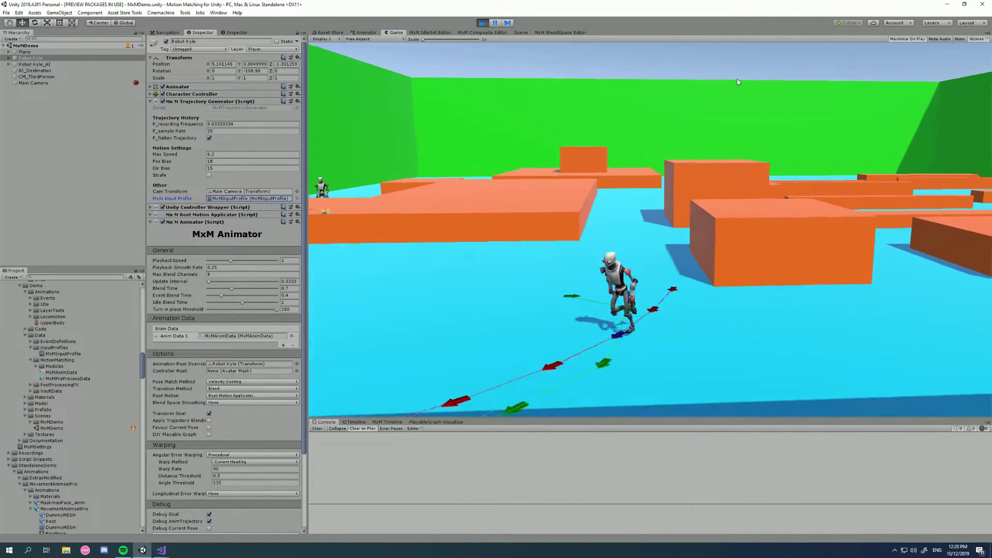
pyautogui.press('w')
pyautogui.press('d')
pyautogui.press('a')
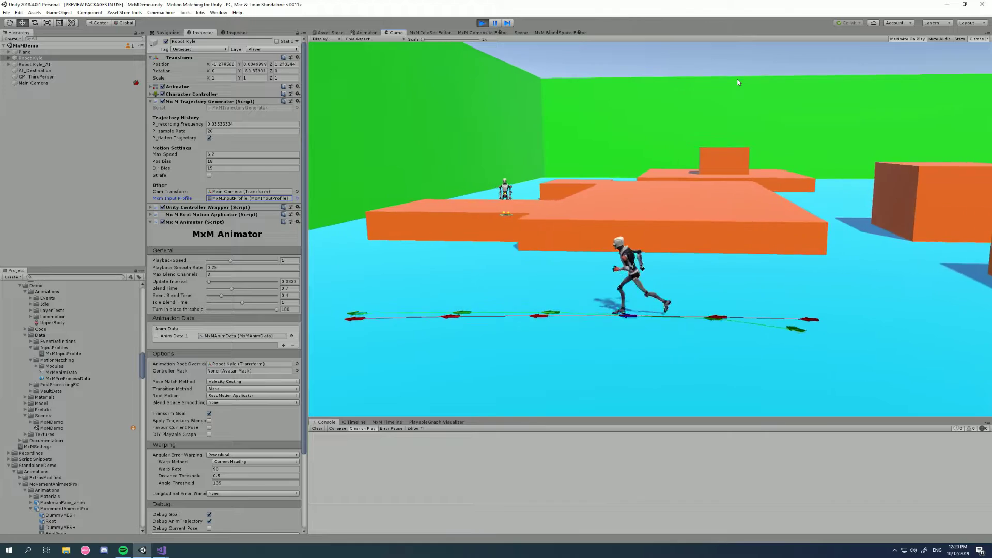
pyautogui.press('s')
pyautogui.press('d')
pyautogui.press('d')
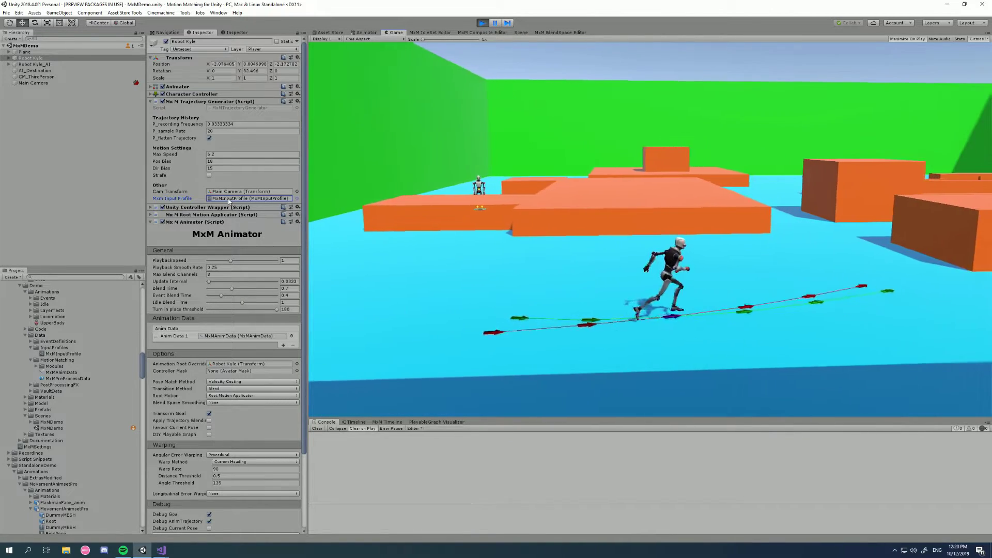
pyautogui.press('w')
pyautogui.press('a')
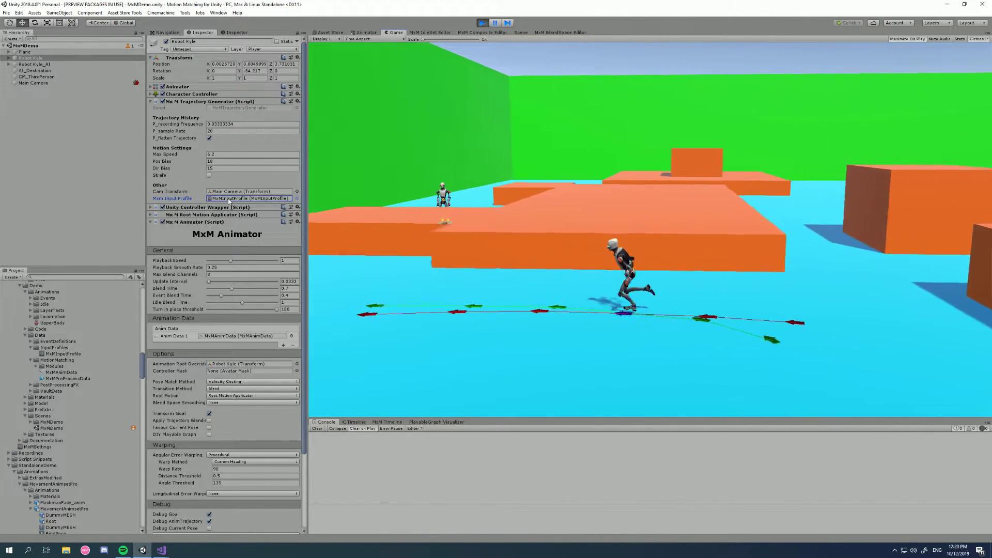
pyautogui.press('s')
pyautogui.press('a')
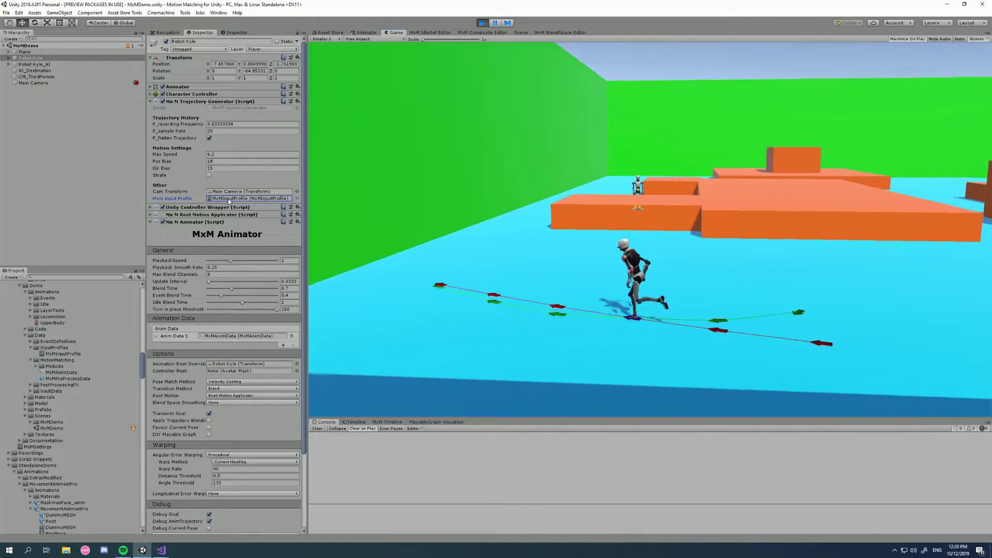
pyautogui.press('w')
pyautogui.press('d')
pyautogui.press('d')
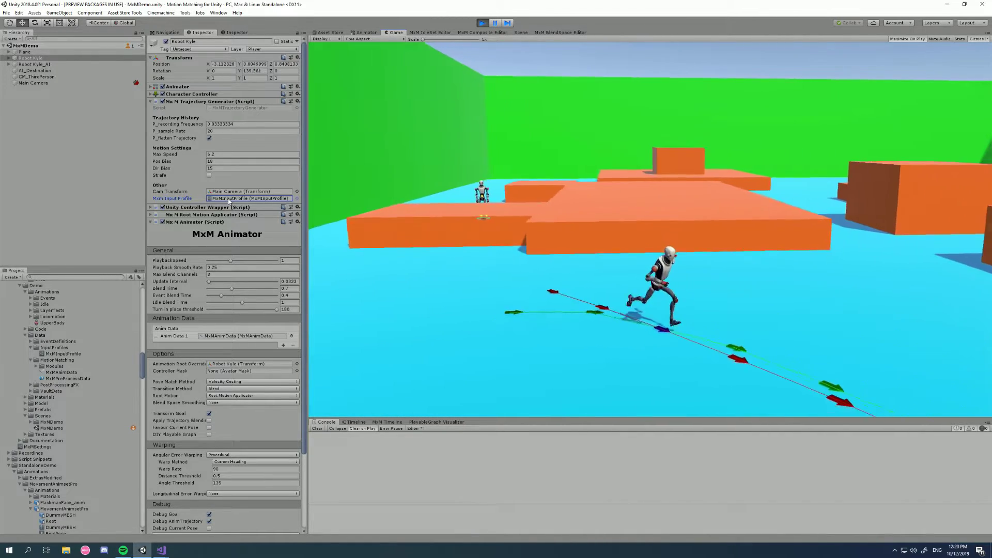
pyautogui.press('a')
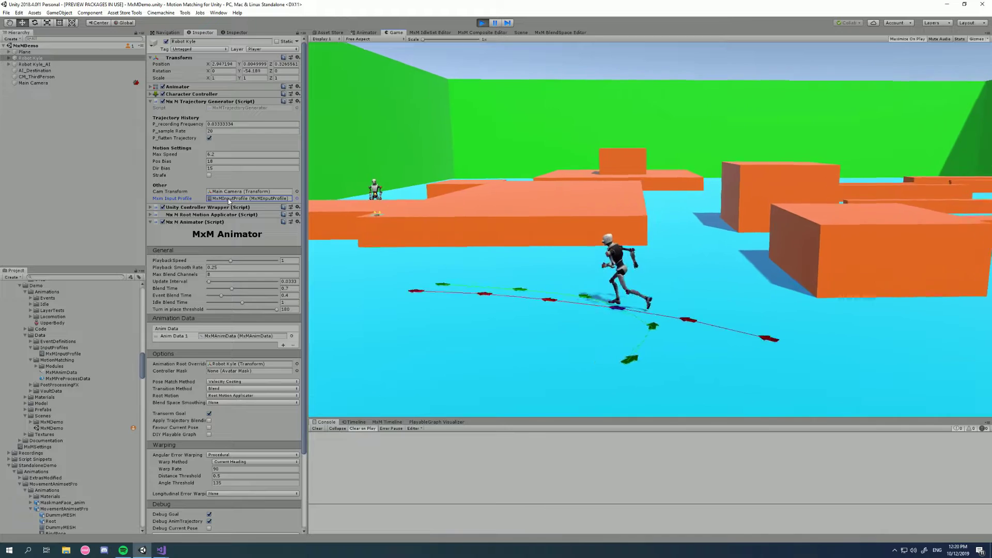
pyautogui.press('w')
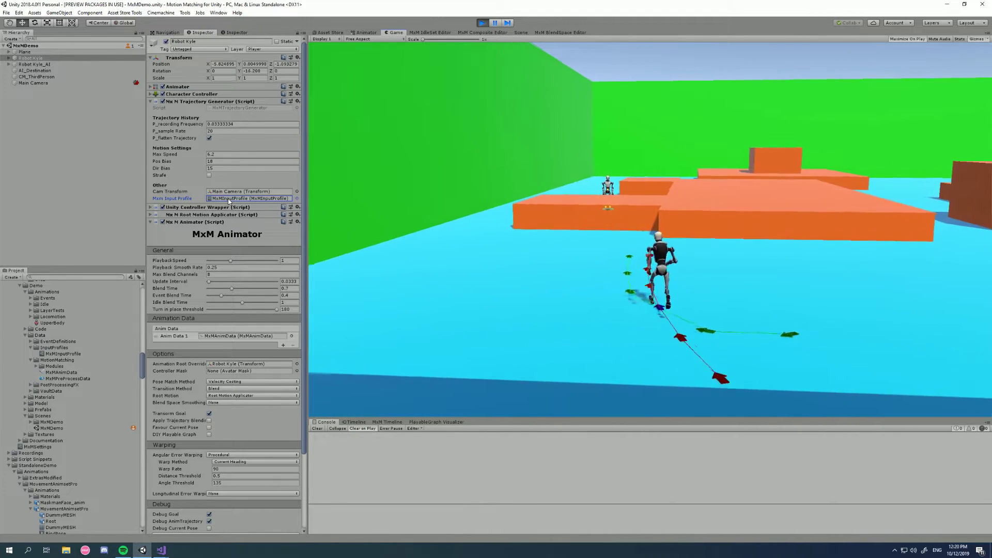
# Test Robot Kyle's movement across the arena with the Mxm Input Profile cleared, and reassign MxMInputProfile to the trajectory generator.
pyautogui.click(228, 199)
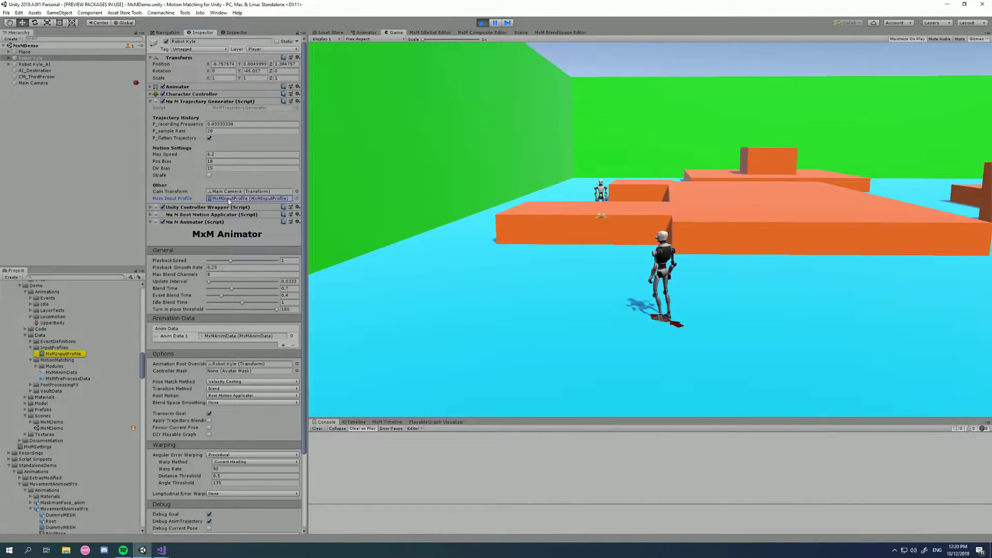
pyautogui.press('Delete')
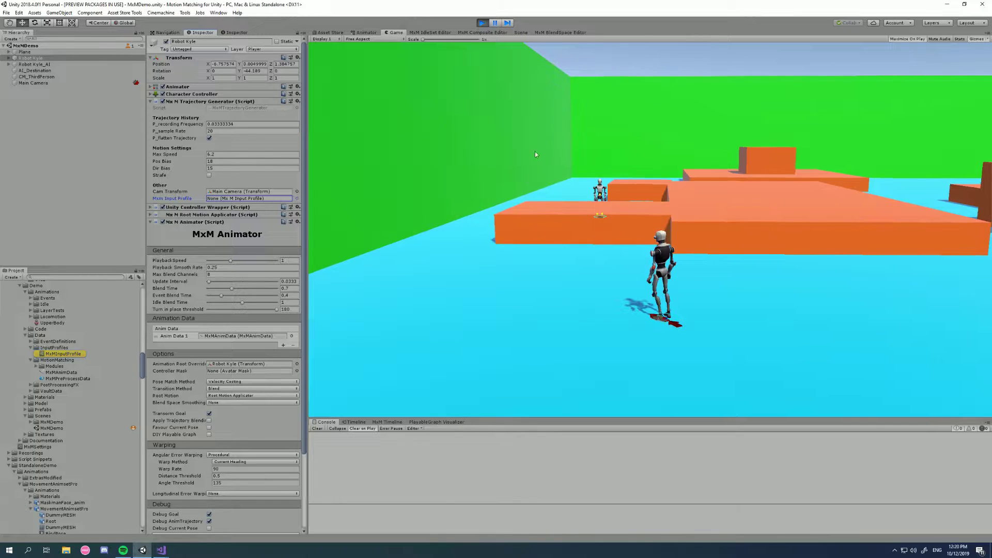
pyautogui.press('d')
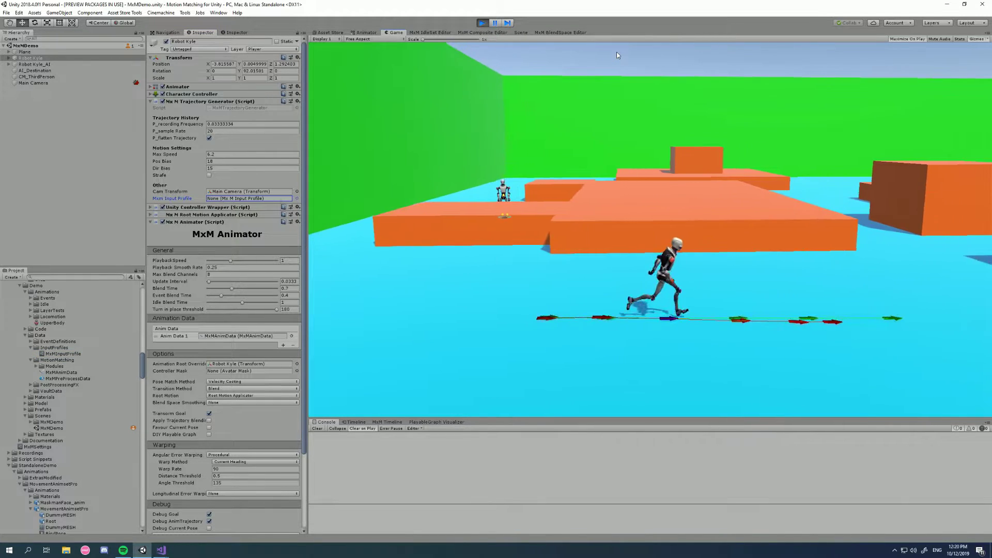
pyautogui.press('d')
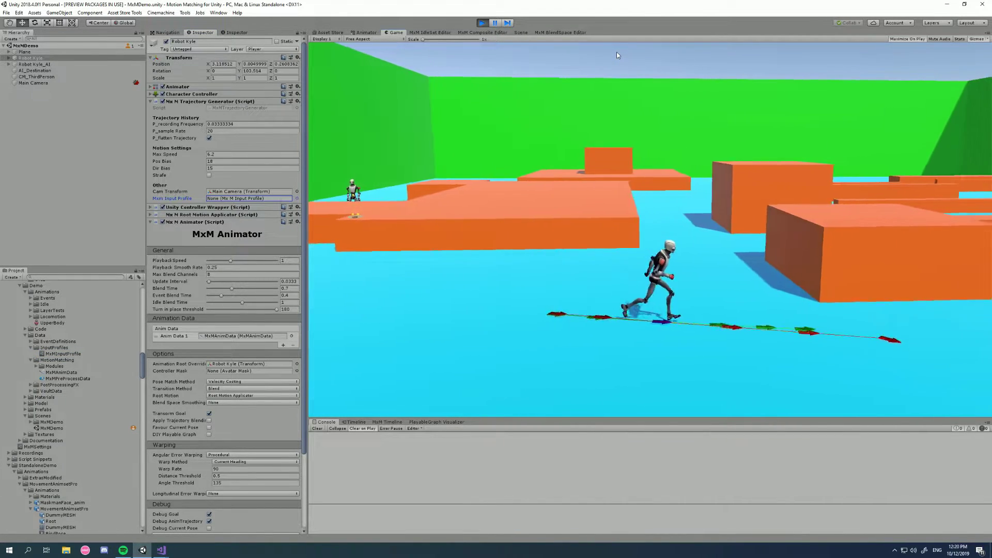
pyautogui.press('d')
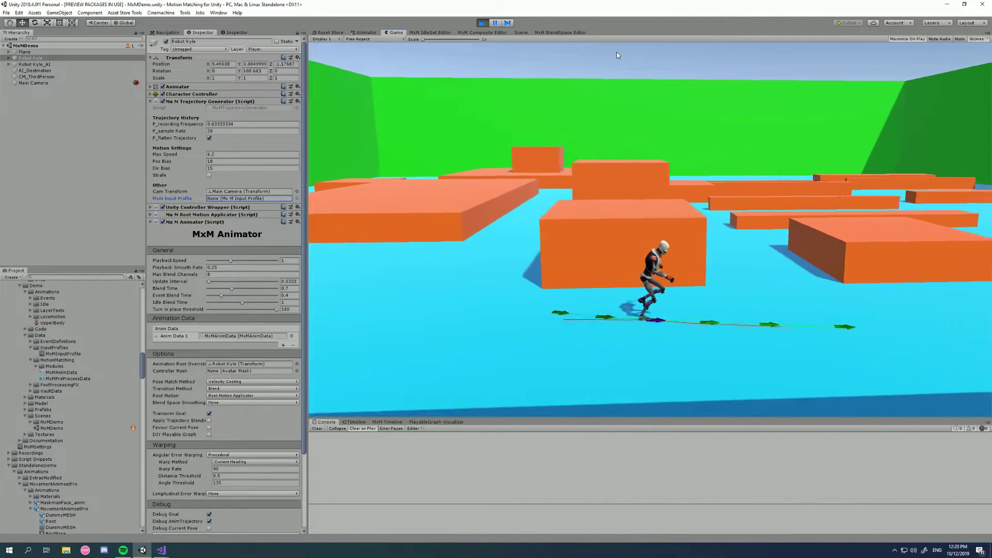
pyautogui.press('d')
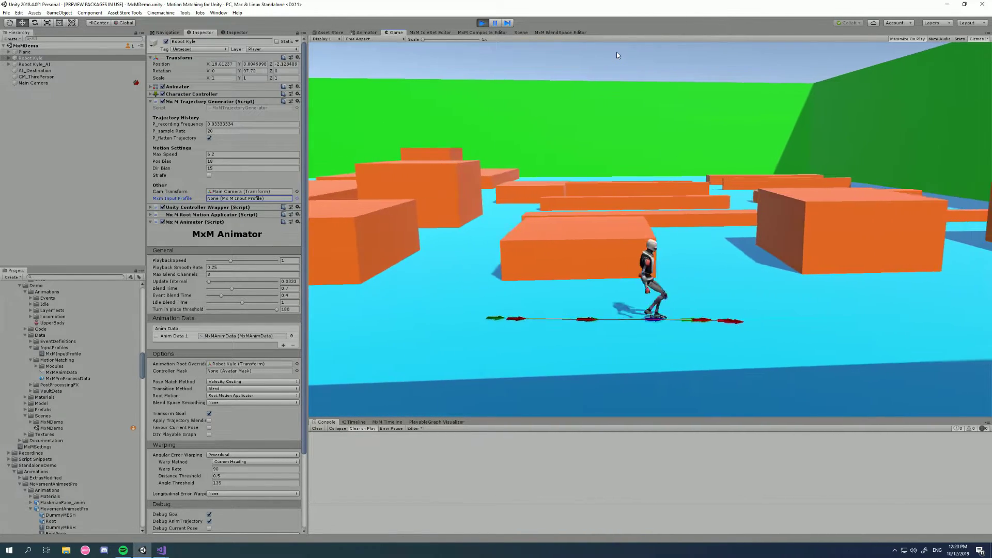
pyautogui.press('a')
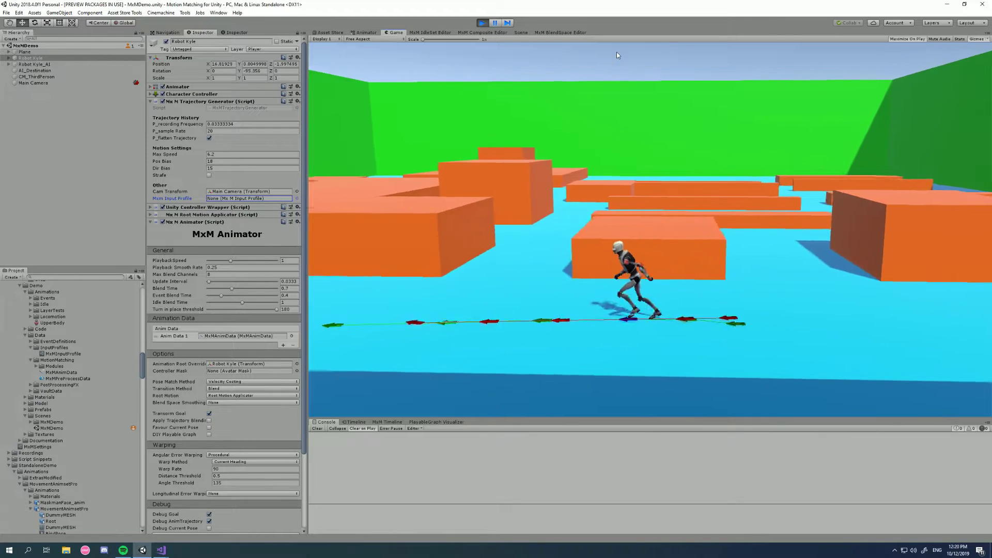
pyautogui.press('w')
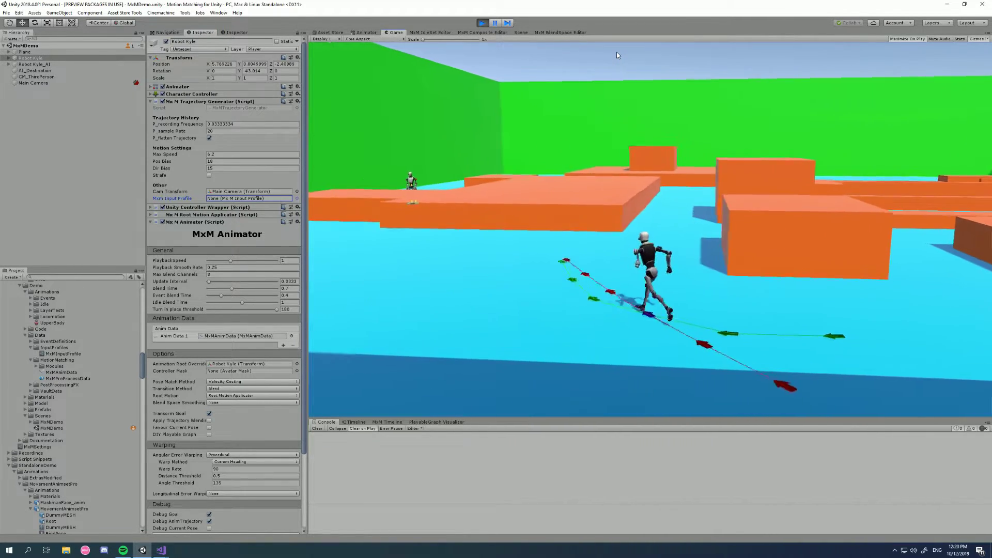
pyautogui.press('a')
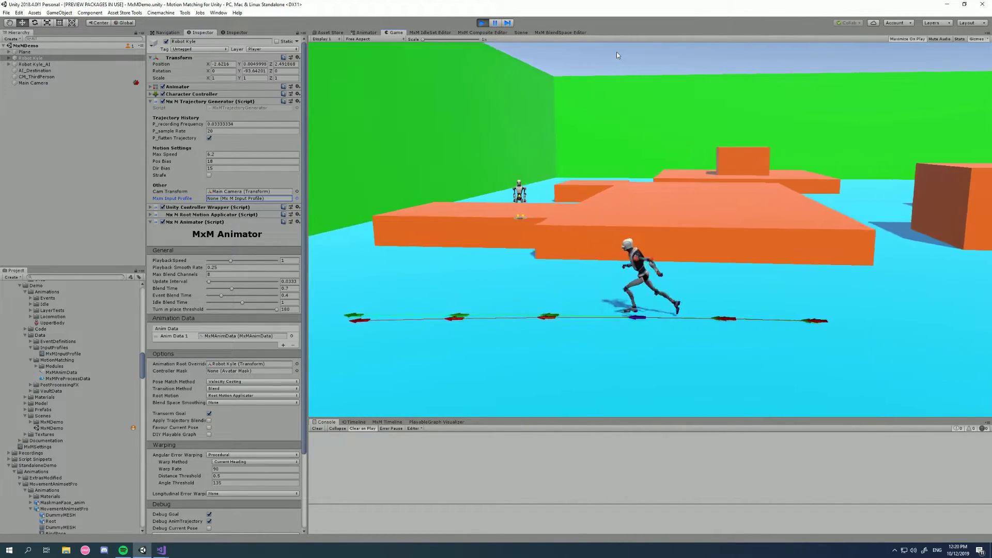
pyautogui.press('s')
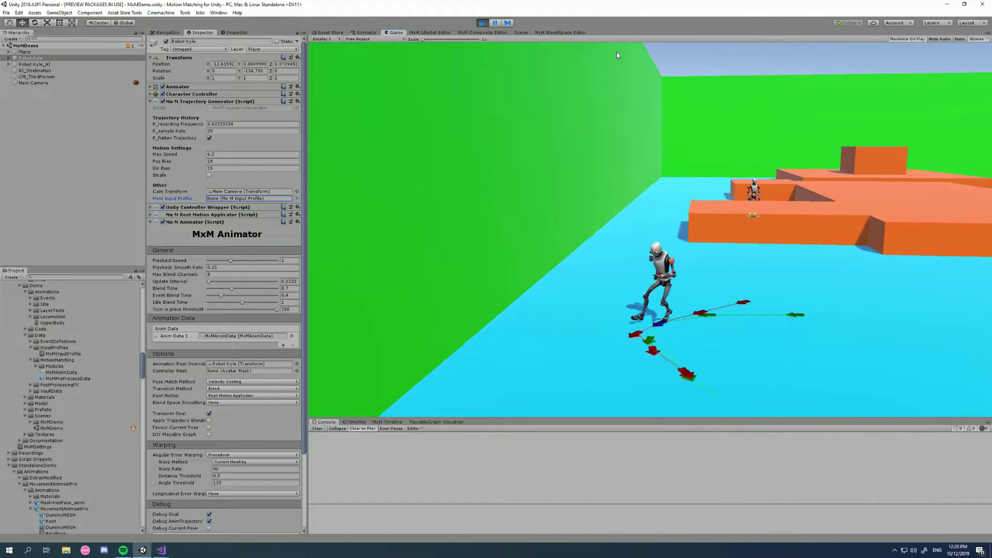
pyautogui.press('d')
pyautogui.press('d')
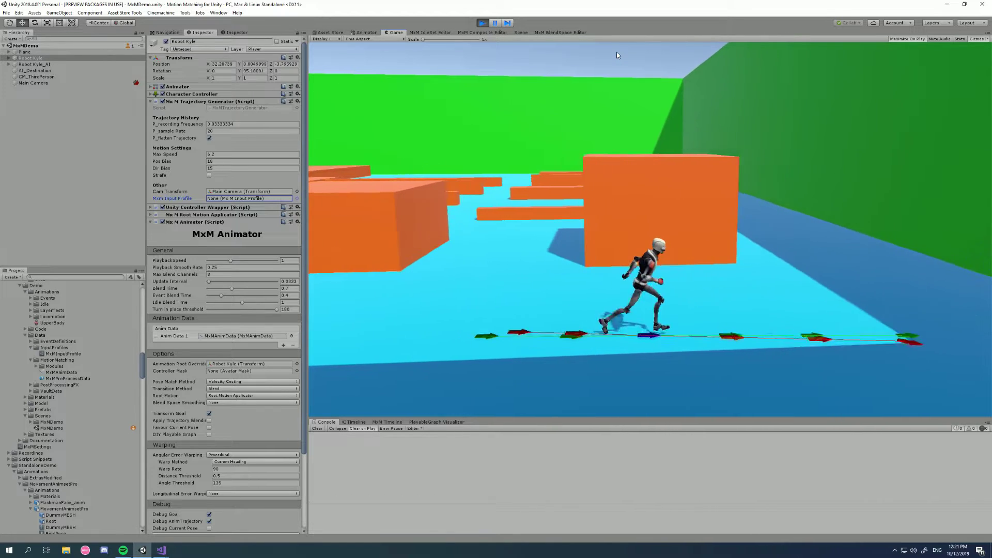
pyautogui.press('a')
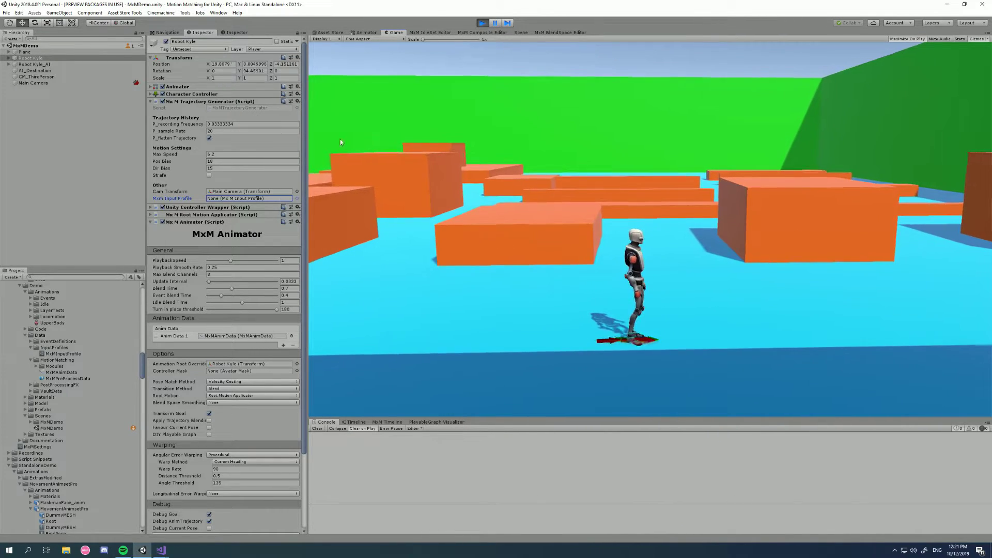
pyautogui.moveTo(55, 356); pyautogui.dragTo(235, 201)
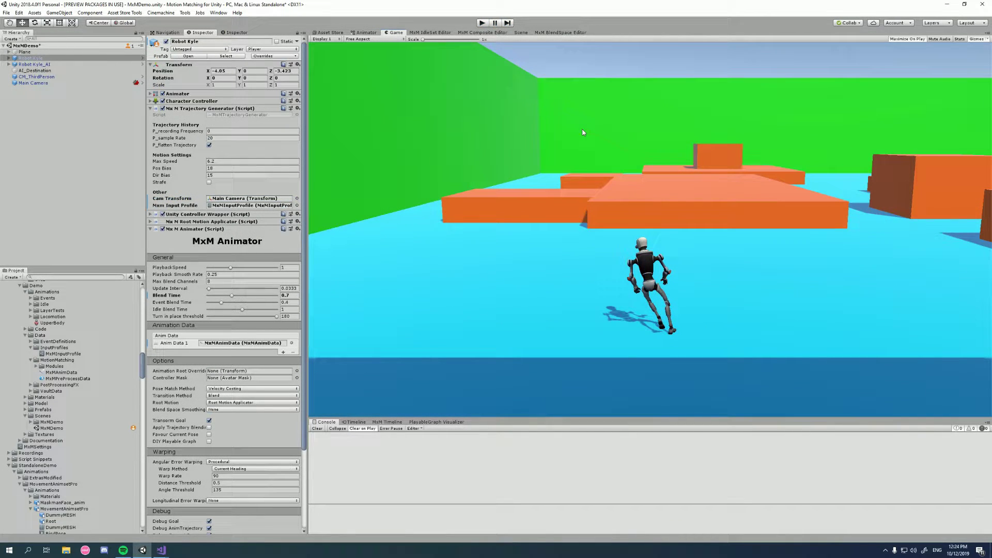
# Create a new MxM input profile asset in the InputProfiles folder and name it "MxMInputProfile Tutorial".
pyautogui.rightClick(47, 348)
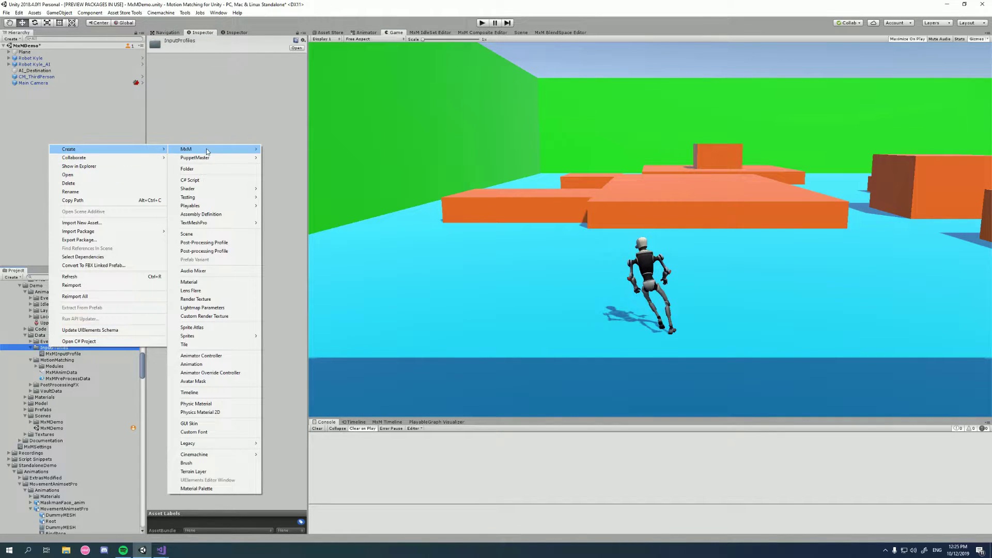
pyautogui.click(339, 170)
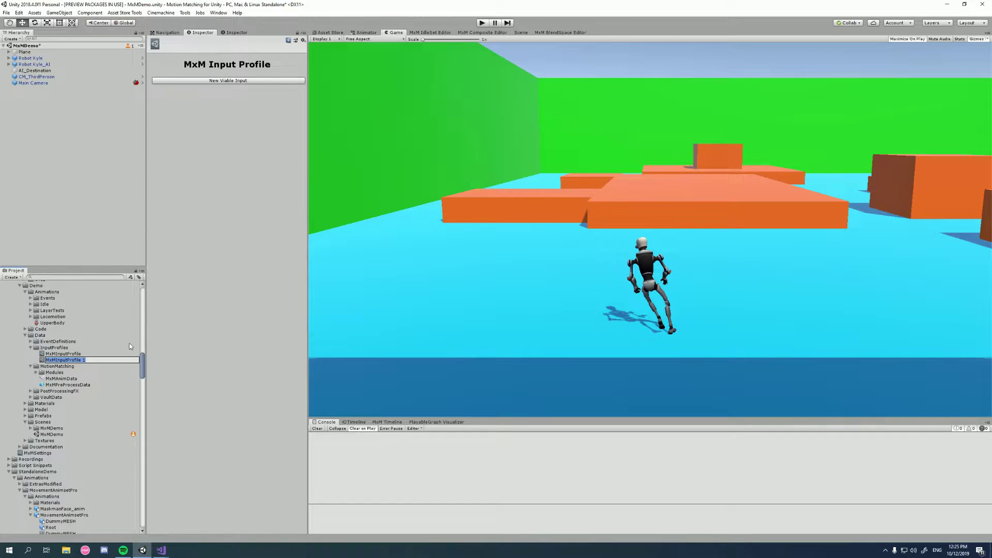
pyautogui.click(91, 359)
pyautogui.hotkey('ctrl', 'a')
pyautogui.press('Return')
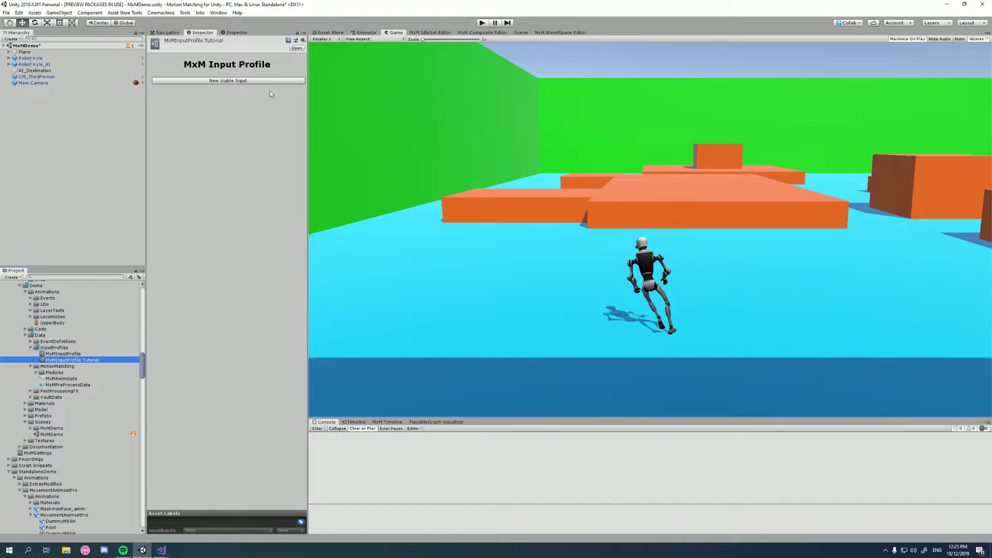
# Add three viable input remap sets to the MxMInputProfile Tutorial asset.
pyautogui.click(251, 80)
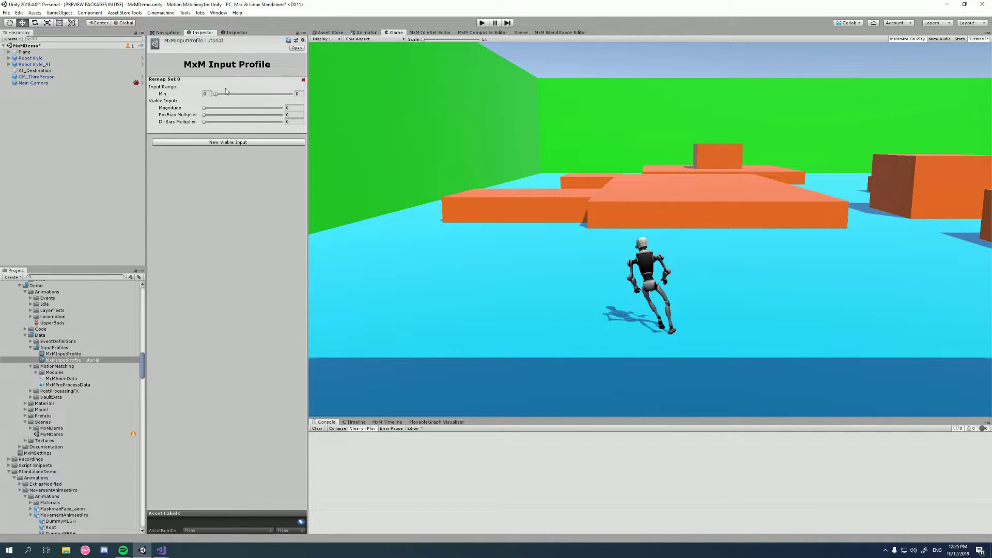
pyautogui.click(208, 143)
pyautogui.click(207, 205)
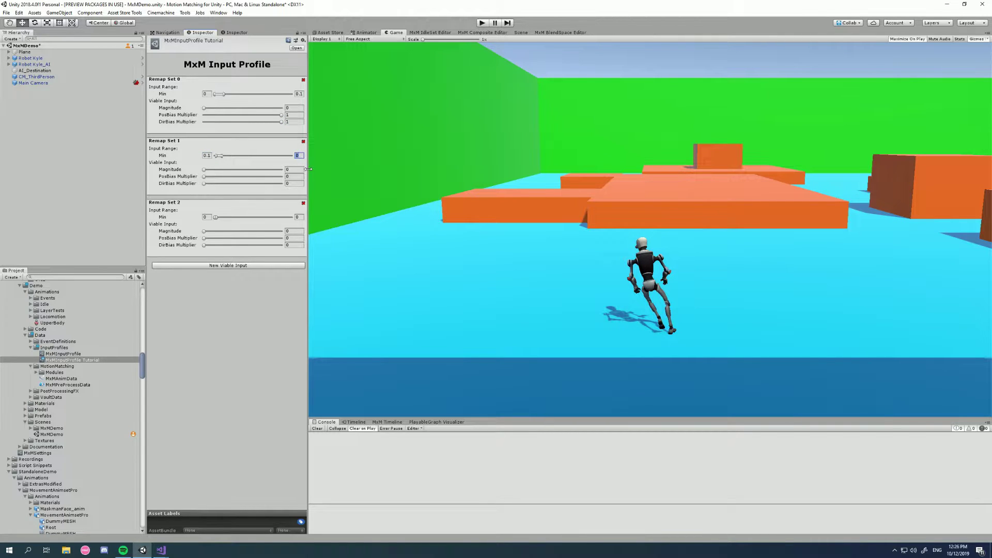
# Set Remap Set 1's input range maximum to 0.7, magnitude to 0.3, PosBias multiplier to 0.25 and DirBias multiplier to 0.5.
pyautogui.write('7')
pyautogui.click(291, 170)
pyautogui.write('0.3')
pyautogui.moveTo(298, 169); pyautogui.dragTo(288, 170)
pyautogui.press('Tab')
pyautogui.press('Tab')
pyautogui.write('1')
pyautogui.hotkey('shift', 'Tab')
# Set Remap Set 2's input range to 0.7–1 and its magnitude, PosBias multiplier and DirBias multiplier all to 1.
pyautogui.press('Tab')
pyautogui.click(288, 176)
pyautogui.click(299, 184)
pyautogui.moveTo(297, 187); pyautogui.dragTo(281, 185)
pyautogui.click(296, 185)
pyautogui.press('Tab')
pyautogui.write('0.7')
pyautogui.click(297, 217)
pyautogui.write('1')
pyautogui.click(295, 231)
pyautogui.click(293, 238)
pyautogui.write('1')
pyautogui.click(294, 246)
pyautogui.write('1')
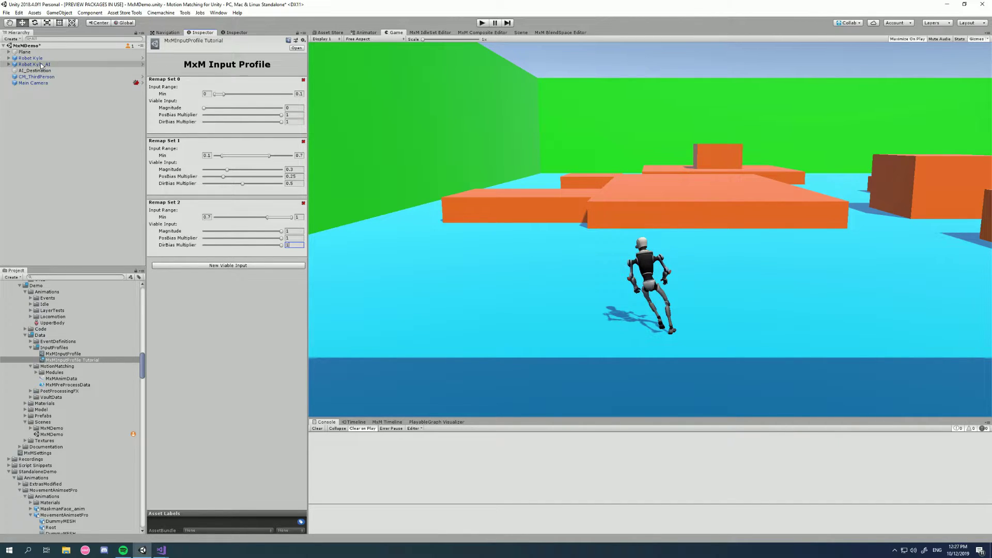
# Compare Robot Kyle's Max Speed, Pos Bias and Dir Bias settings with the remap multipliers in the MxMInputProfile Tutorial asset.
pyautogui.click(31, 58)
pyautogui.click(223, 167)
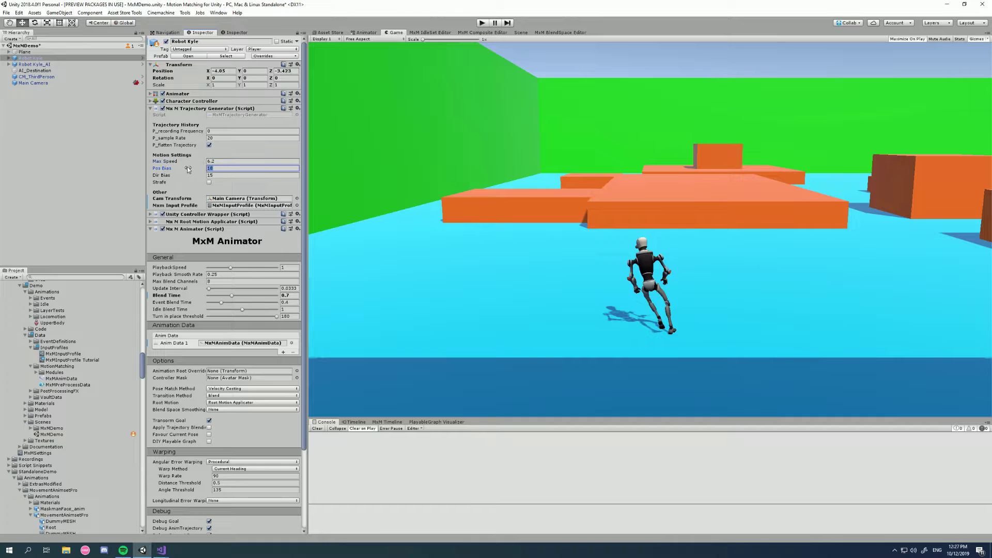
pyautogui.moveTo(218, 170); pyautogui.dragTo(100, 81)
pyautogui.click(65, 360)
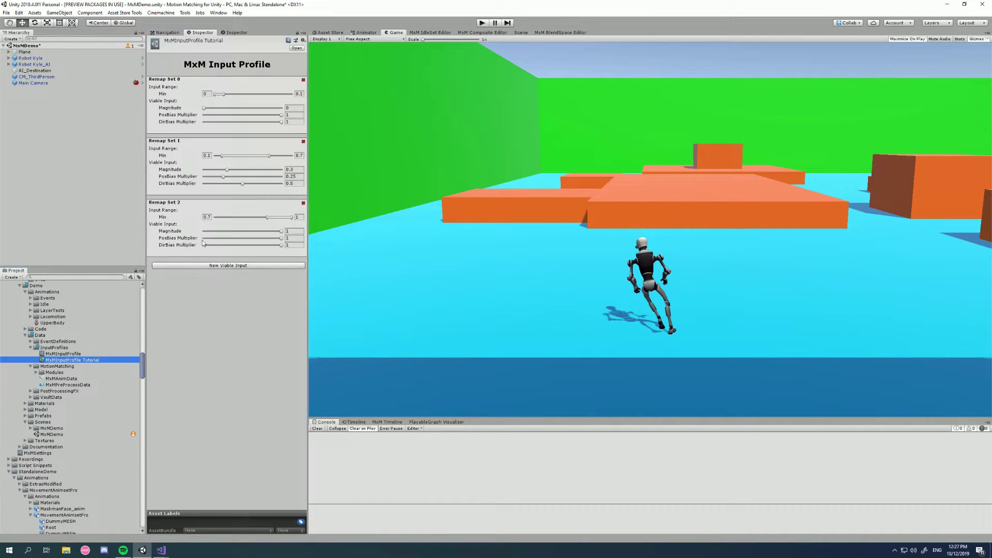
pyautogui.click(295, 169)
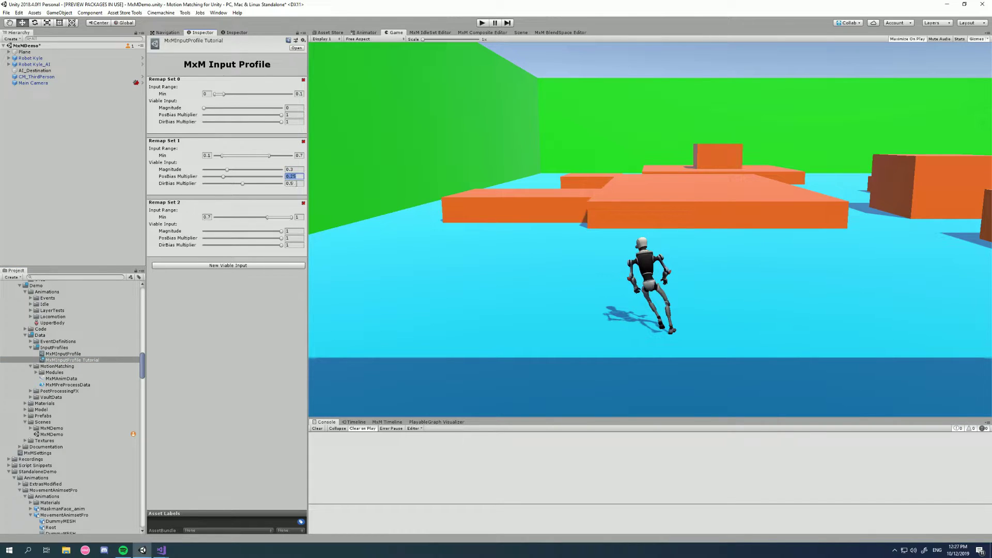
pyautogui.click(32, 59)
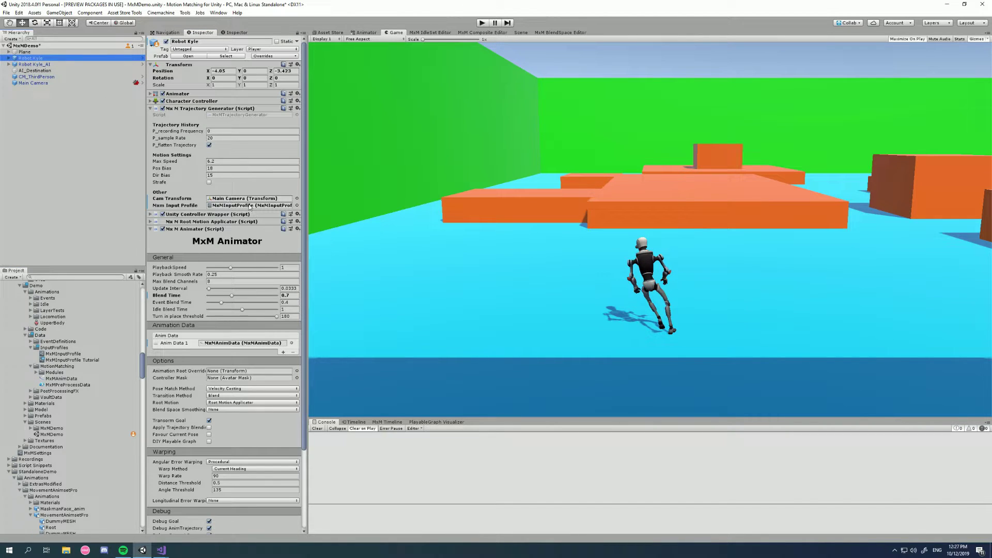
pyautogui.click(227, 161)
pyautogui.press('Tab')
pyautogui.press('Tab')
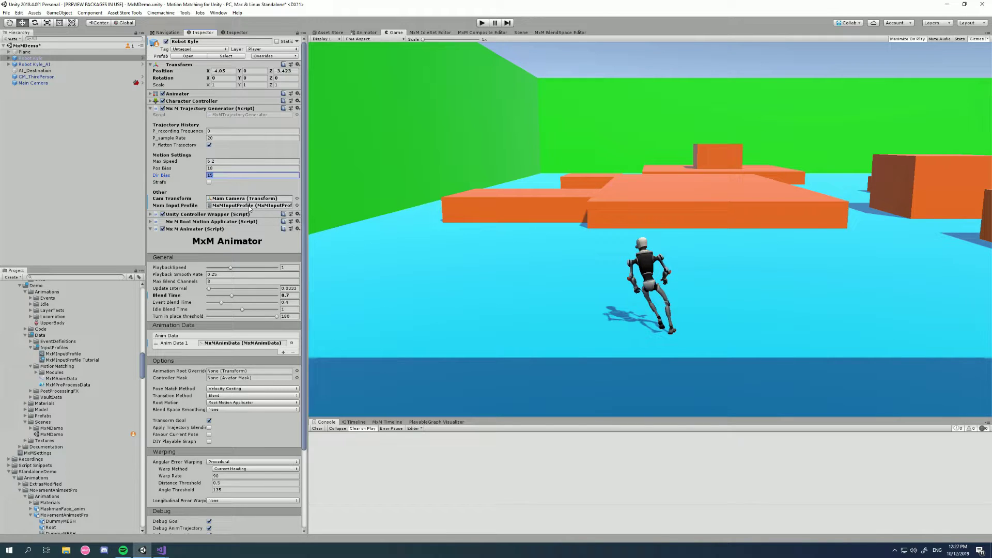
pyautogui.moveTo(220, 162)
pyautogui.mouseDown()
pyautogui.moveTo(207, 162)
pyautogui.moveTo(219, 171)
pyautogui.moveTo(207, 174)
pyautogui.mouseUp()
pyautogui.click(220, 162)
pyautogui.click(222, 169)
# Assign MxMInputProfile Tutorial as Robot Kyle's Mxm Input Profile and test the character's movement around the arena in play mode.
pyautogui.moveTo(80, 361); pyautogui.dragTo(251, 207)
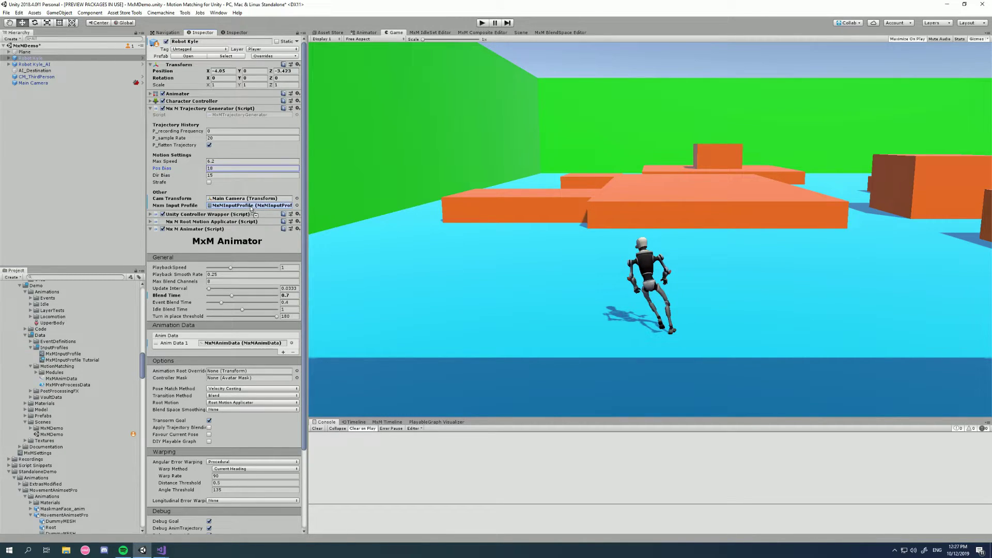
pyautogui.click(481, 23)
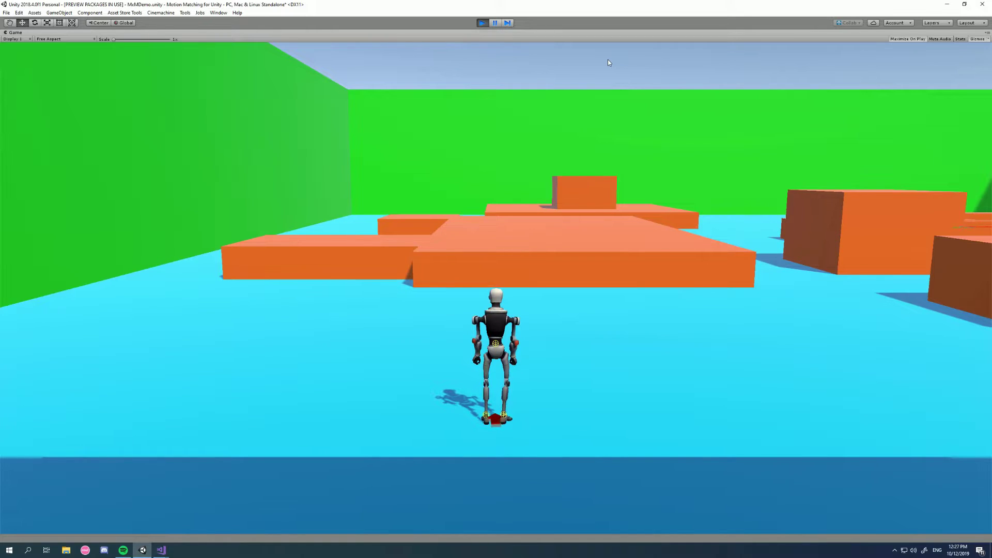
pyautogui.press('s')
pyautogui.press('a')
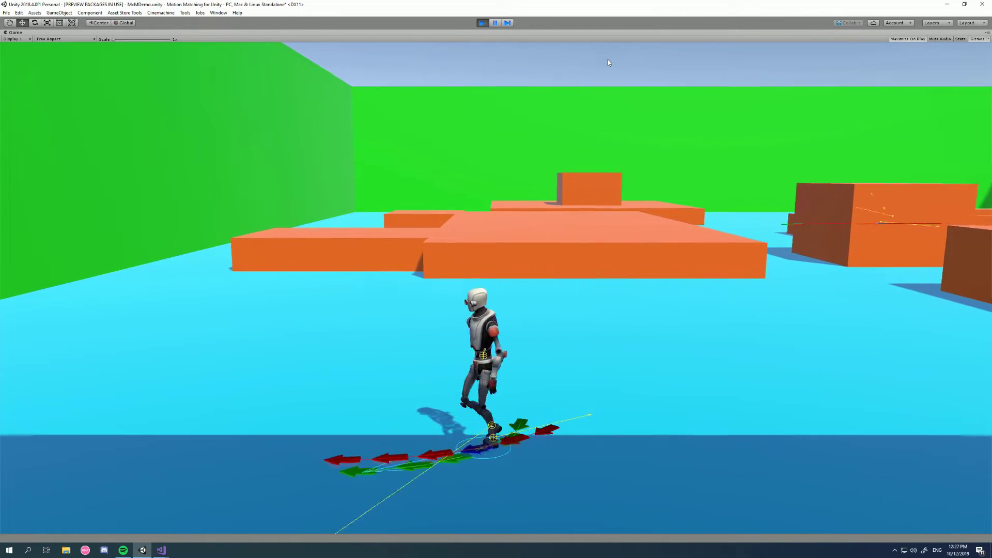
pyautogui.press('w')
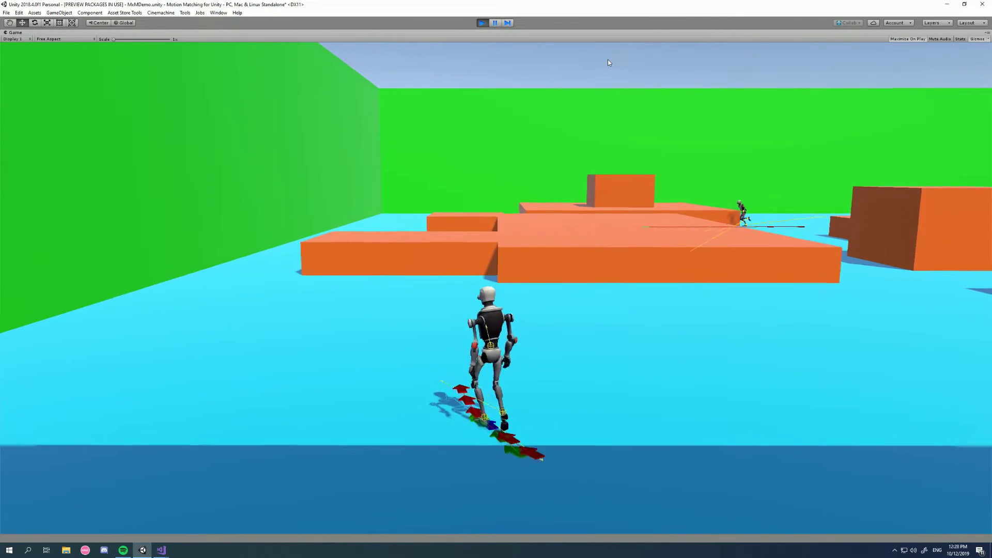
pyautogui.press('a')
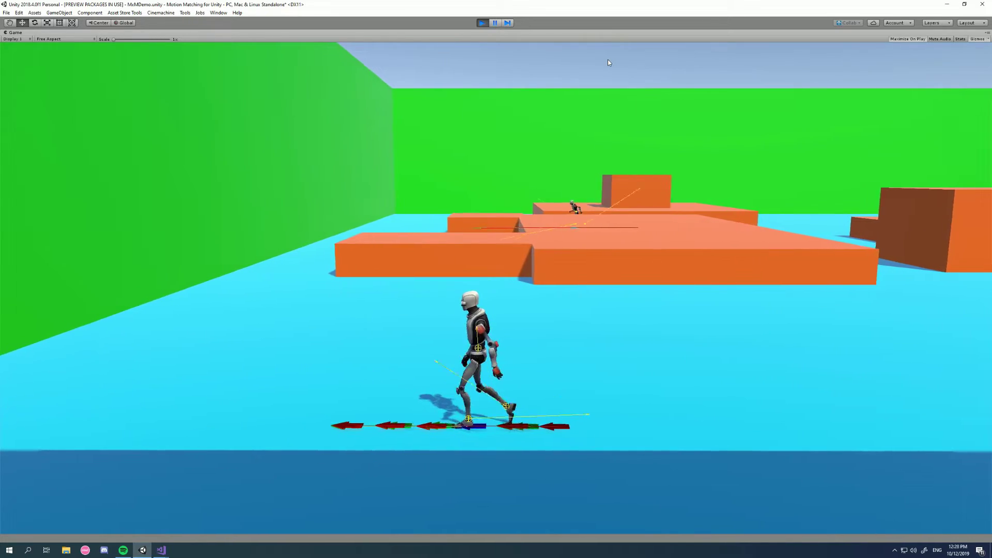
pyautogui.press('d')
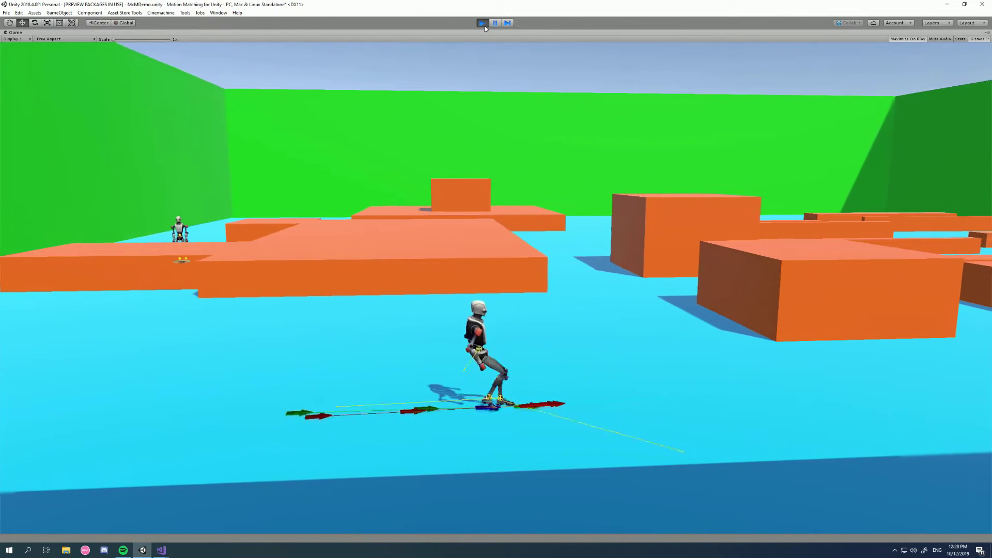
pyautogui.click(482, 23)
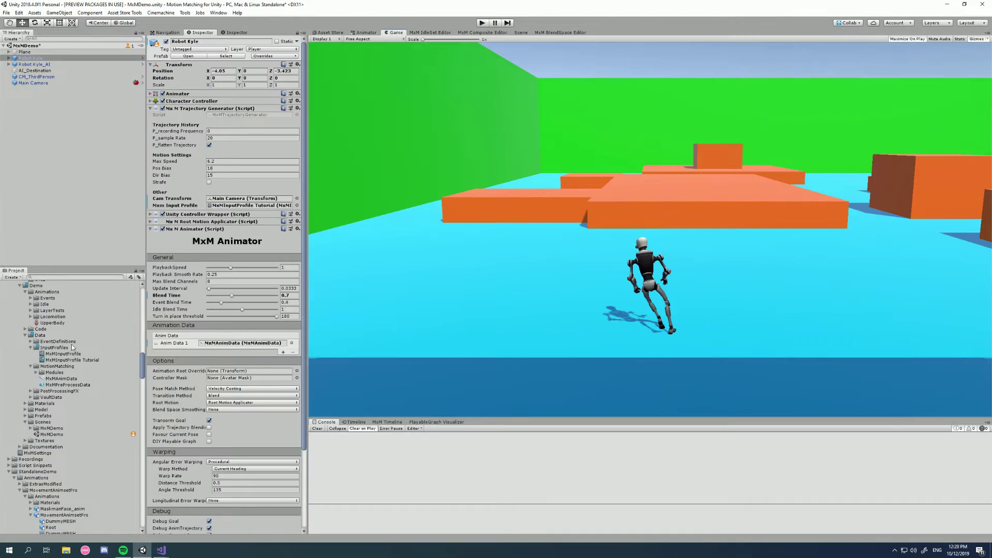
# Set Remap Set 1's magnitude to 0.5 in MxMInputProfile Tutorial and test Robot Kyle's movement in play mode.
pyautogui.click(67, 360)
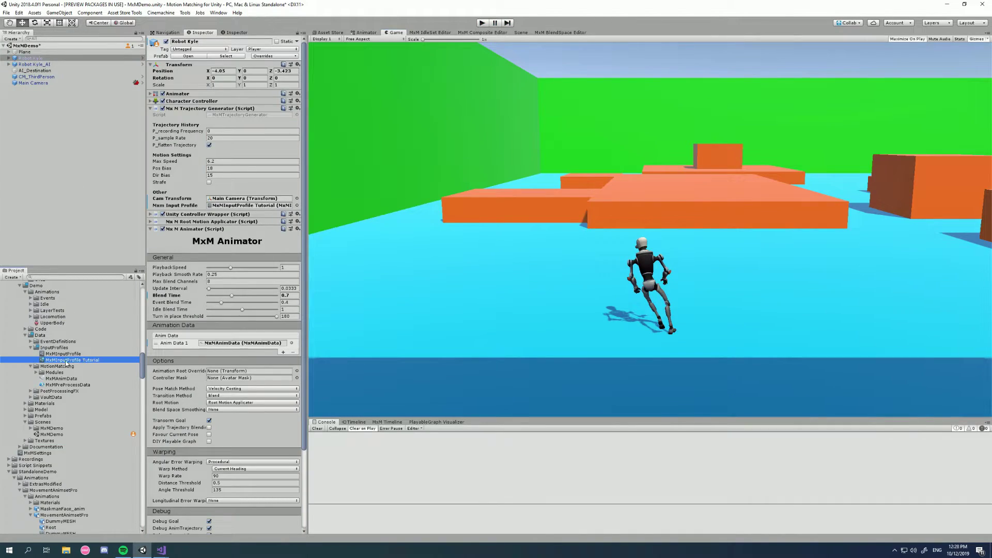
pyautogui.click(294, 169)
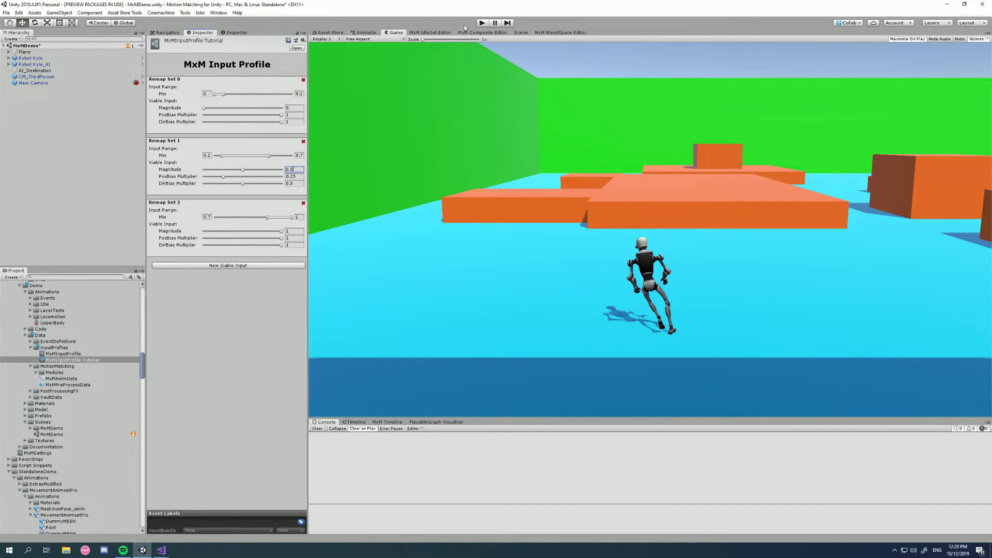
pyautogui.click(482, 23)
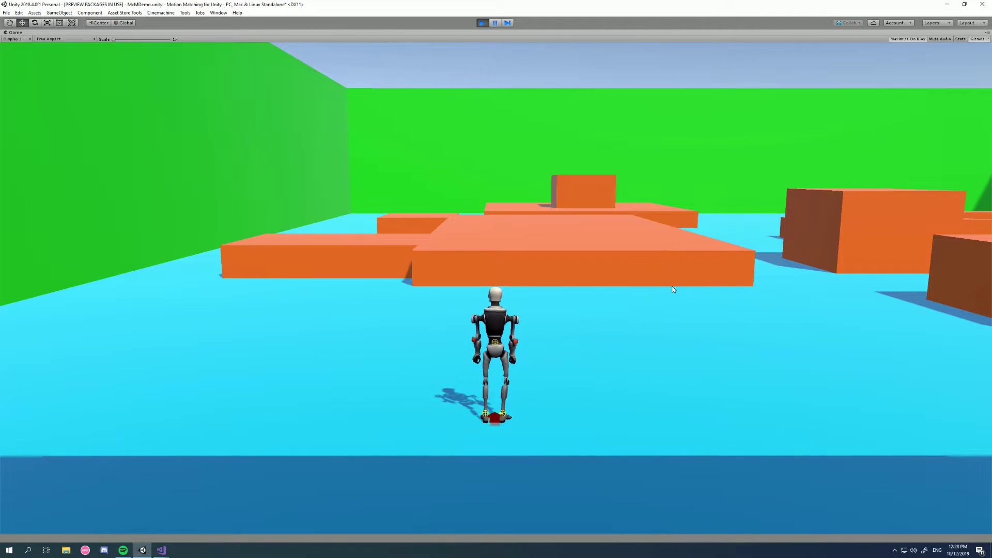
pyautogui.press('s')
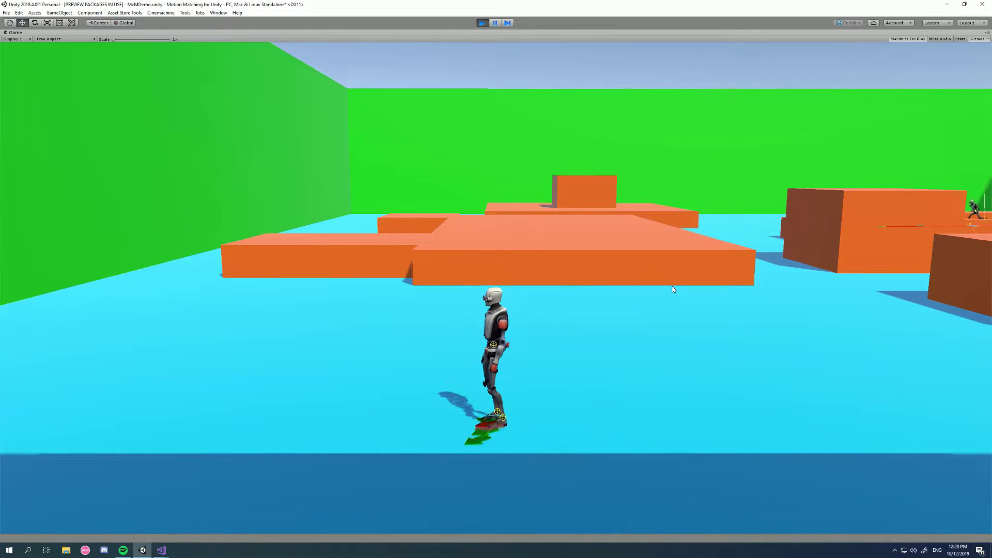
pyautogui.press('w')
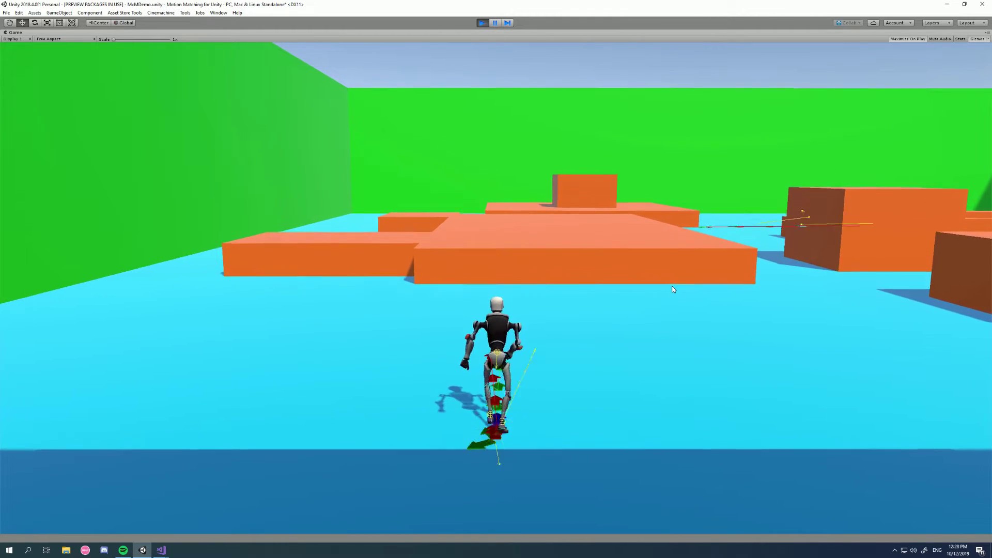
pyautogui.press('d')
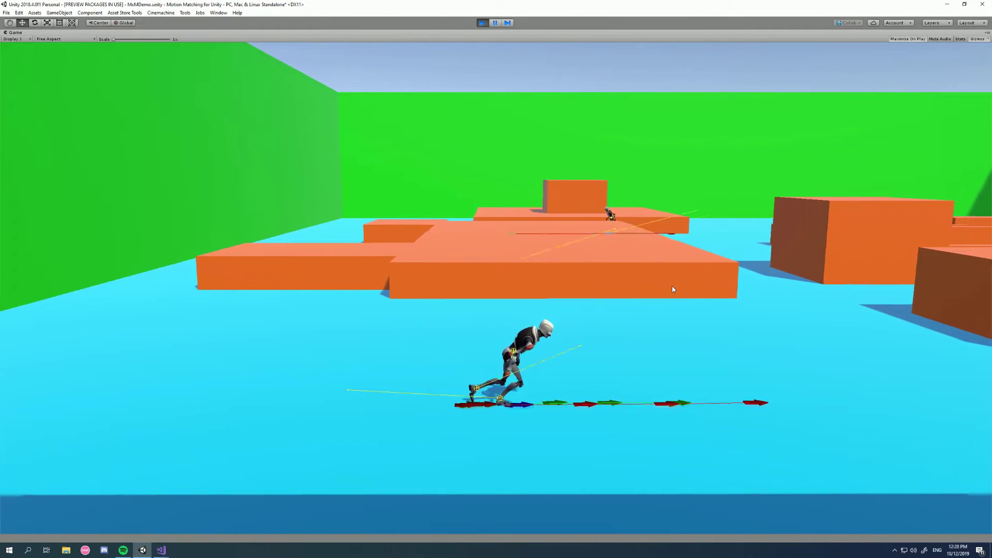
pyautogui.press('space')
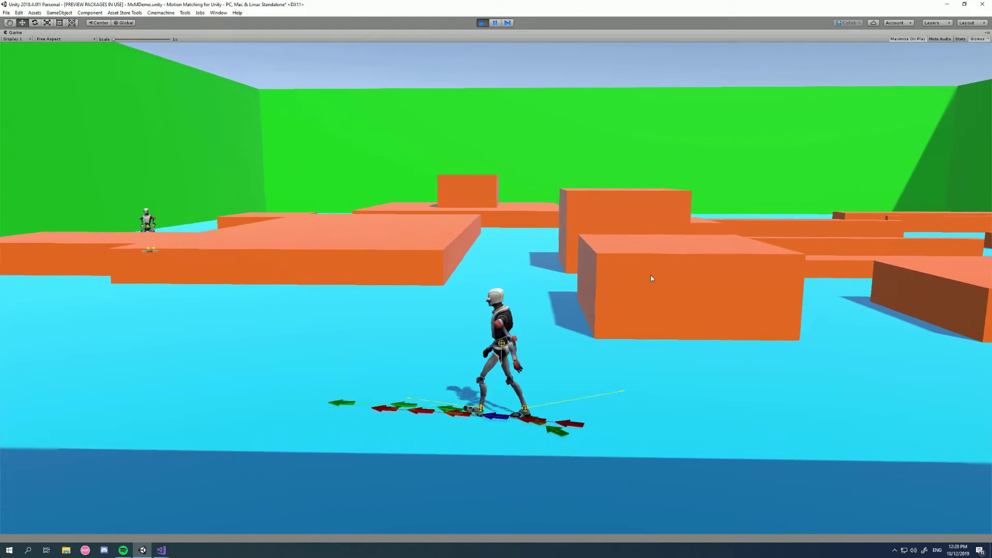
# Restore the maximized game view during play, then set Remap Set 1's magnitude to 0.4 and test Robot Kyle's walk.
pyautogui.click(988, 32)
pyautogui.click(972, 60)
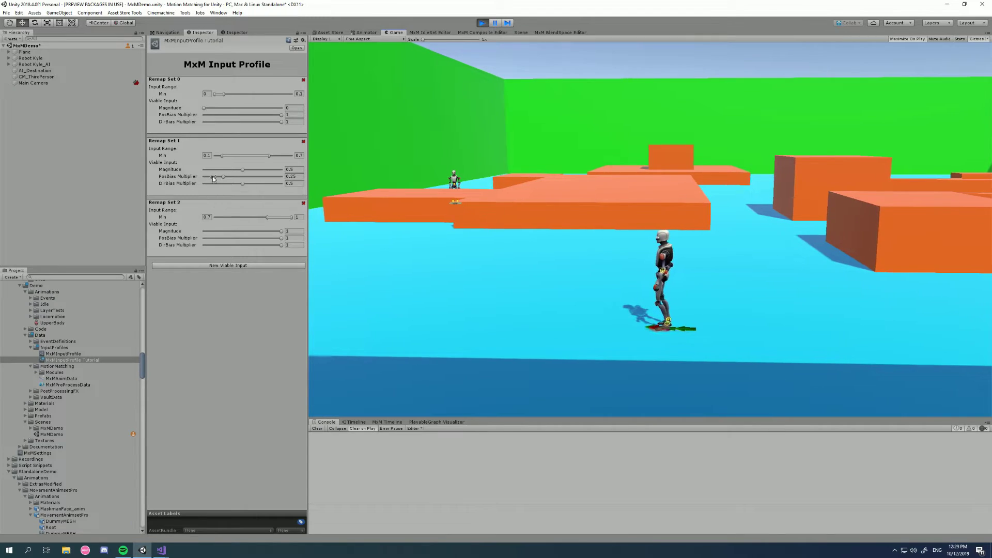
pyautogui.click(295, 169)
pyautogui.write('0.4')
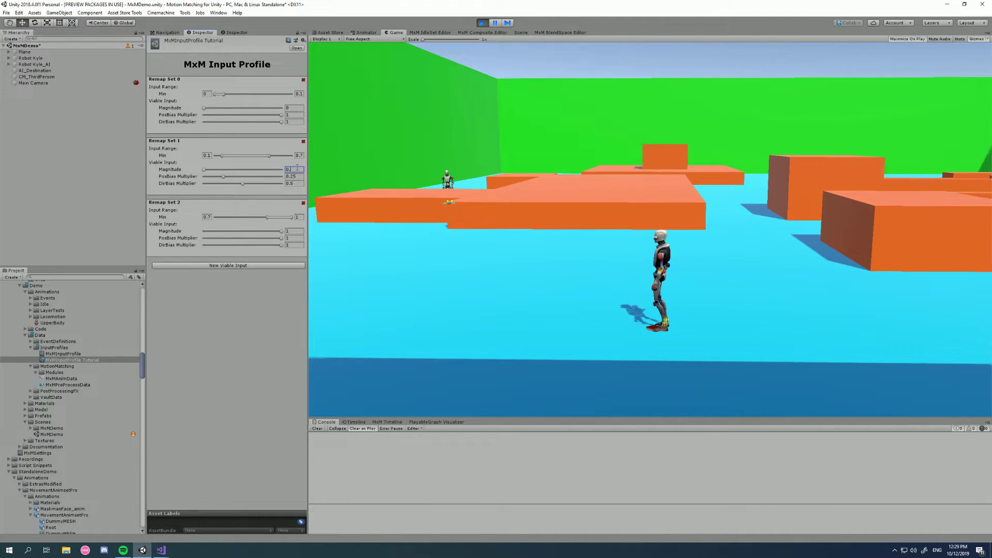
pyautogui.click(613, 68)
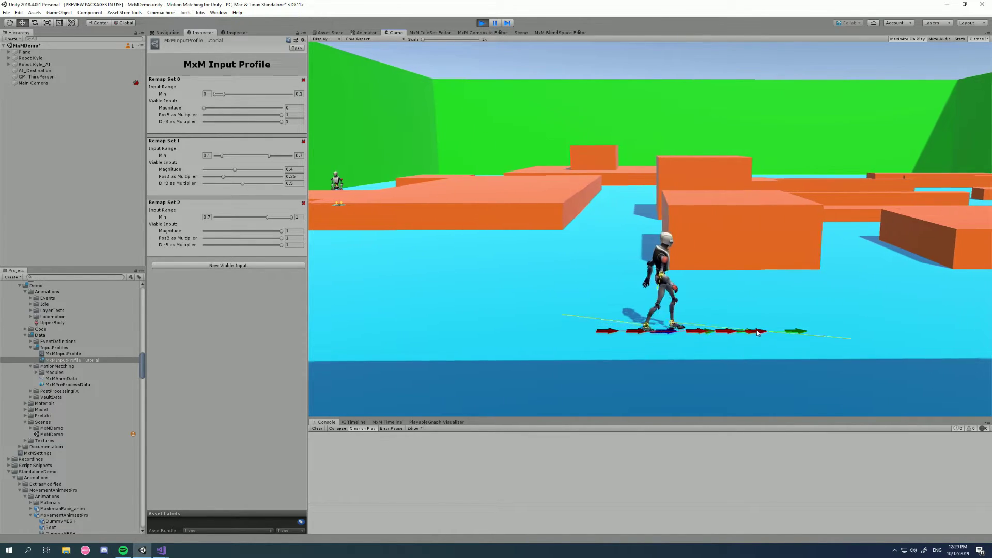
# Set Remap Set 1's magnitude to 0.3 and return control to the running game.
pyautogui.click(294, 169)
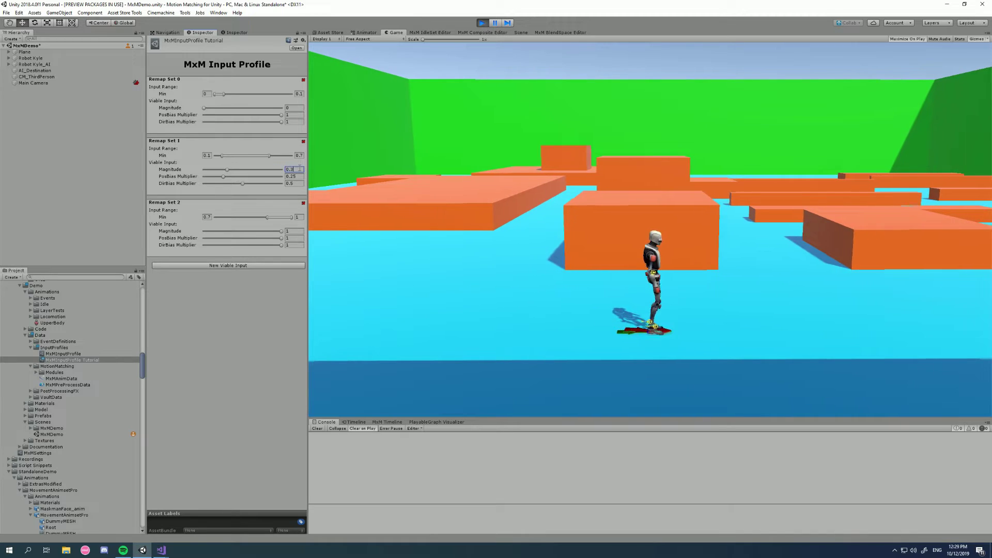
pyautogui.write('0.3')
pyautogui.click(514, 70)
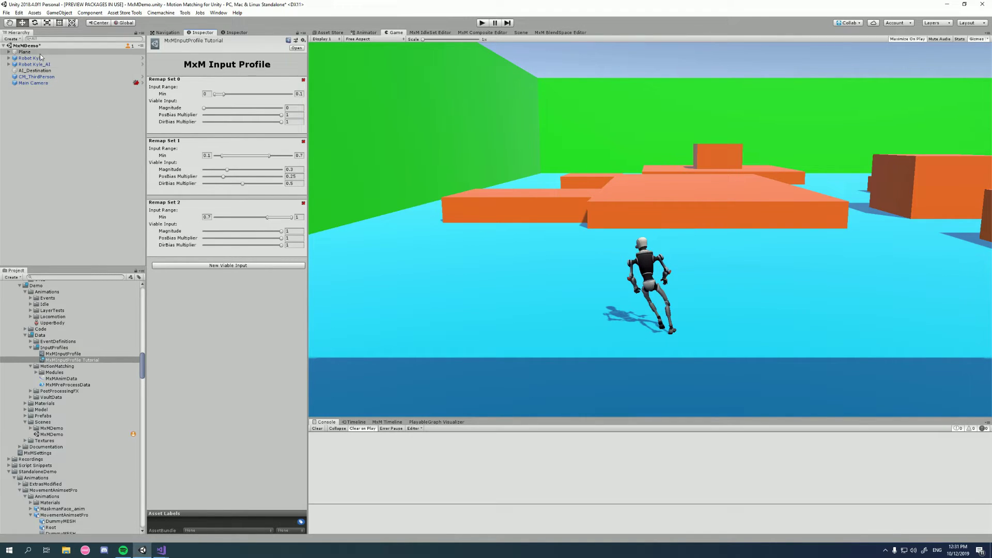
# Open Robot Kyle's MxMTrajectoryGenerator script in Visual Studio and examine its public InputProfile property.
pyautogui.click(59, 57)
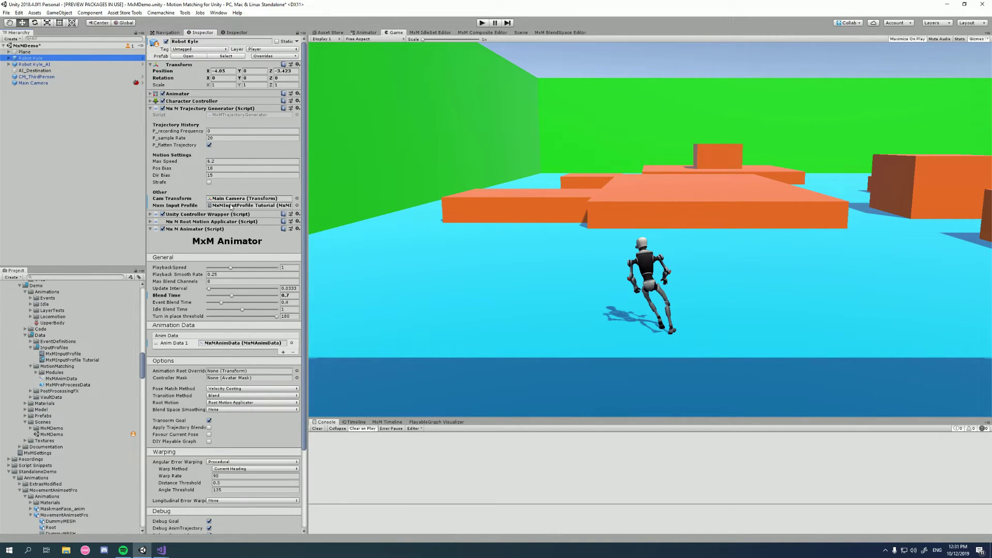
pyautogui.click(297, 109)
pyautogui.click(325, 201)
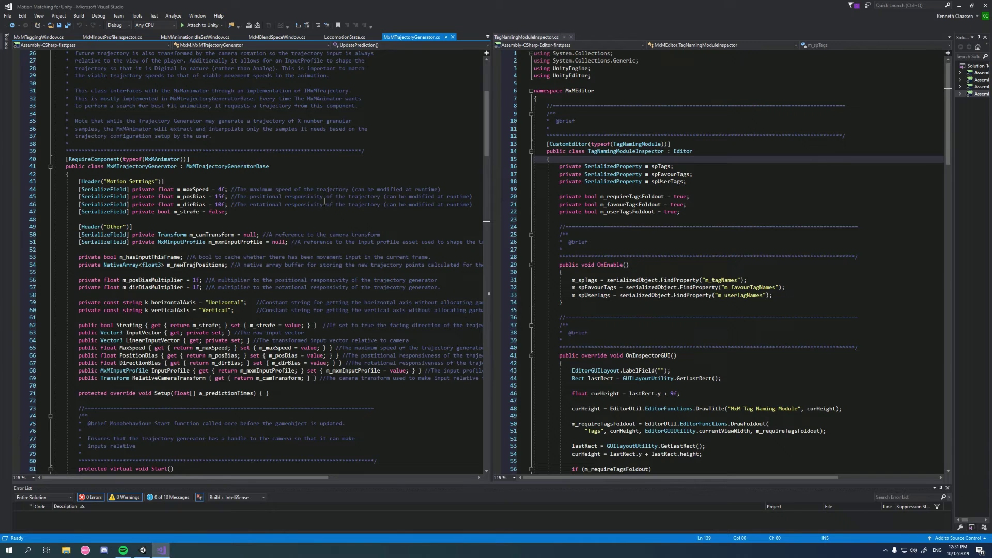
pyautogui.moveTo(77, 372); pyautogui.dragTo(420, 370)
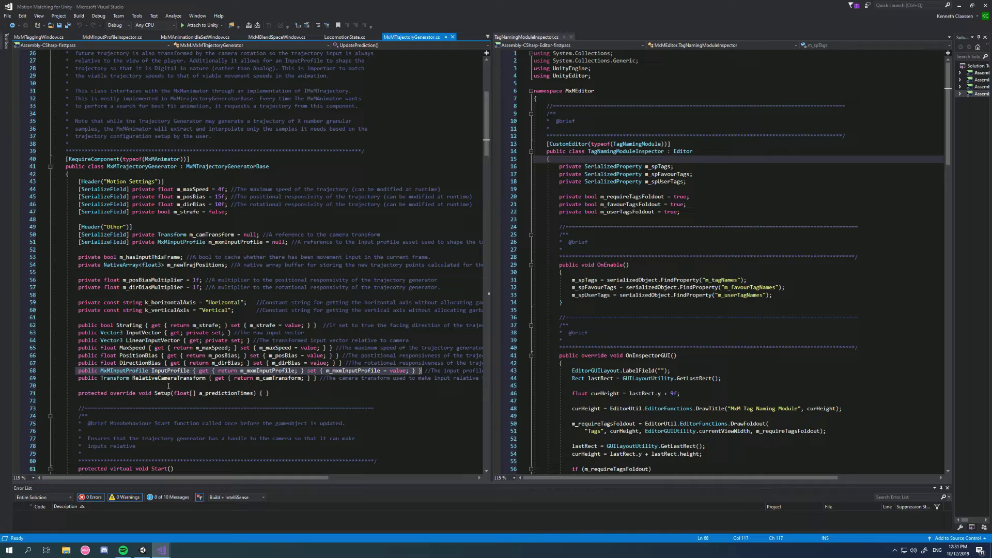
pyautogui.click(450, 364)
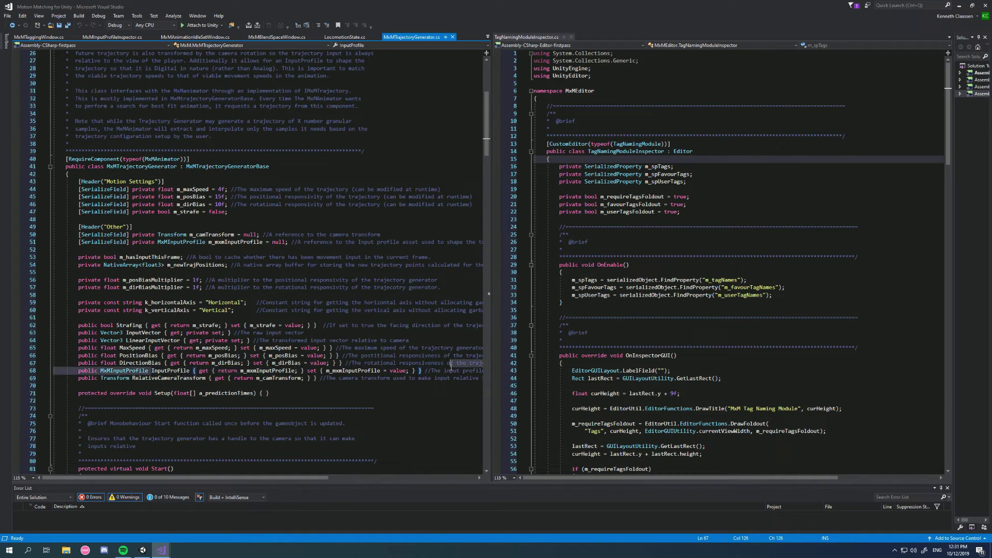
pyautogui.click(432, 371)
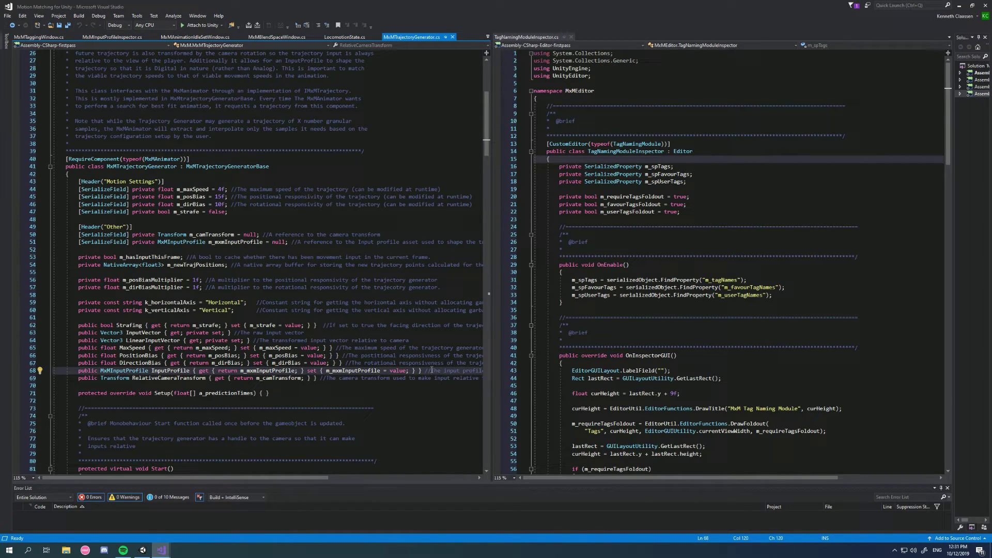
# Switch back to Unity, collapse Robot Kyle's trajectory generator and animator components, and open the Example Demo Input script for editing.
pyautogui.hotkey('alt', 'Tab')
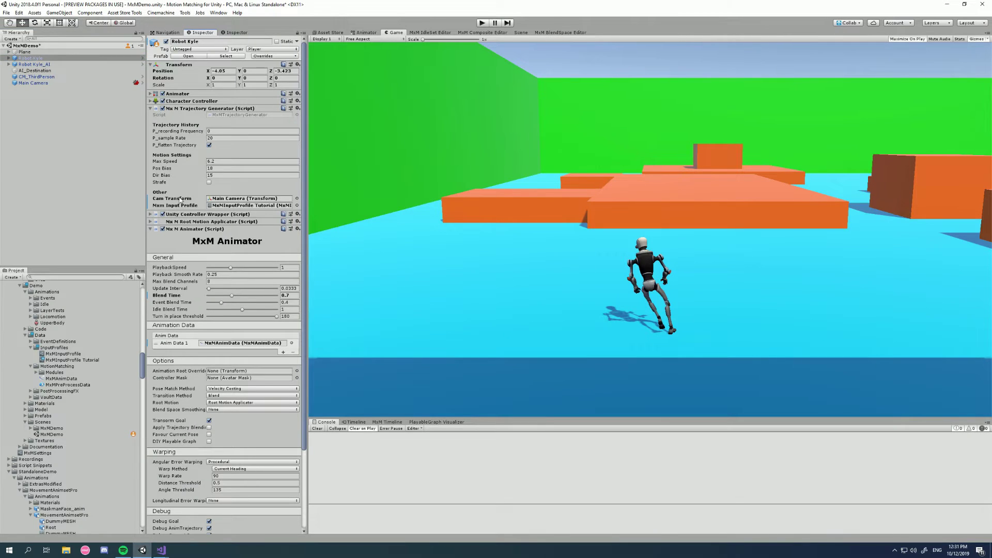
pyautogui.click(151, 109)
pyautogui.click(150, 131)
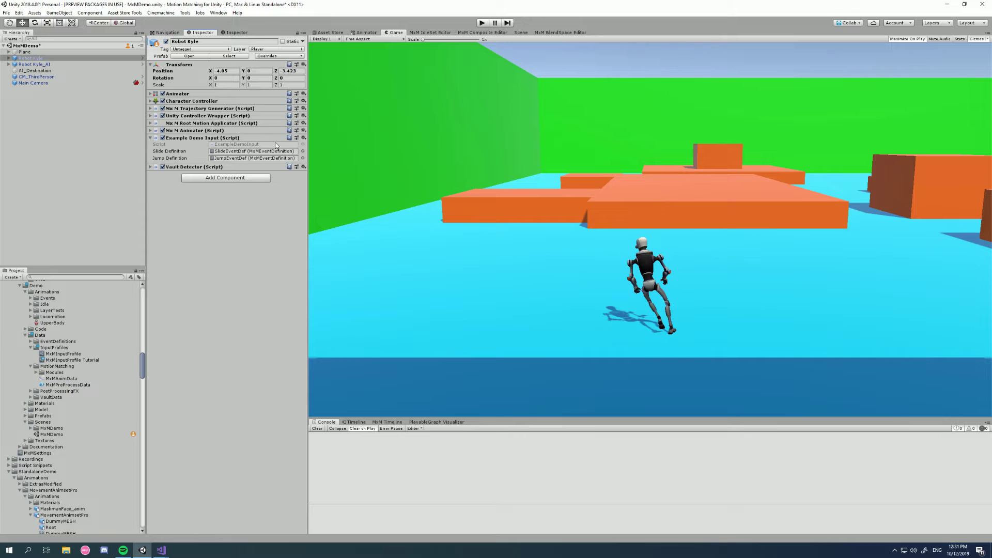
pyautogui.click(303, 137)
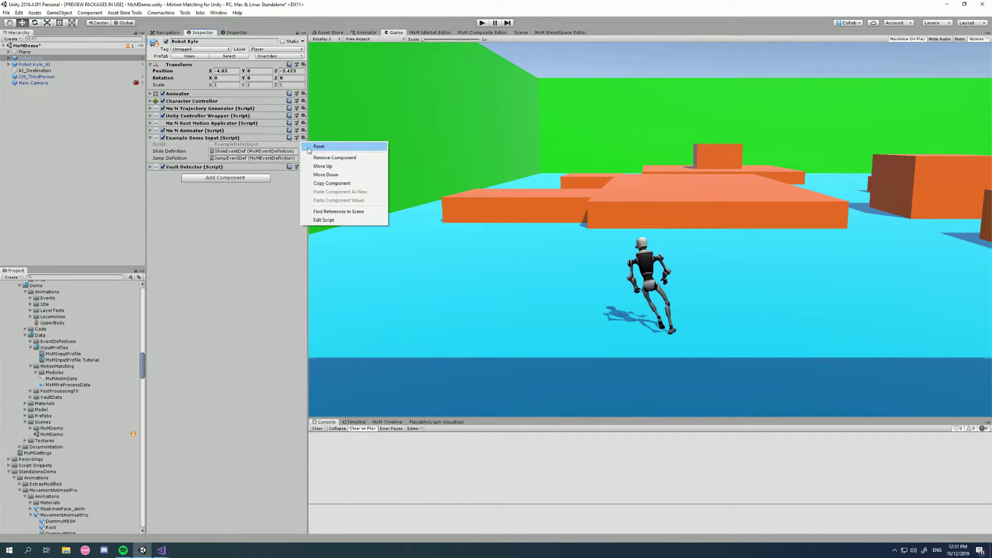
pyautogui.click(332, 222)
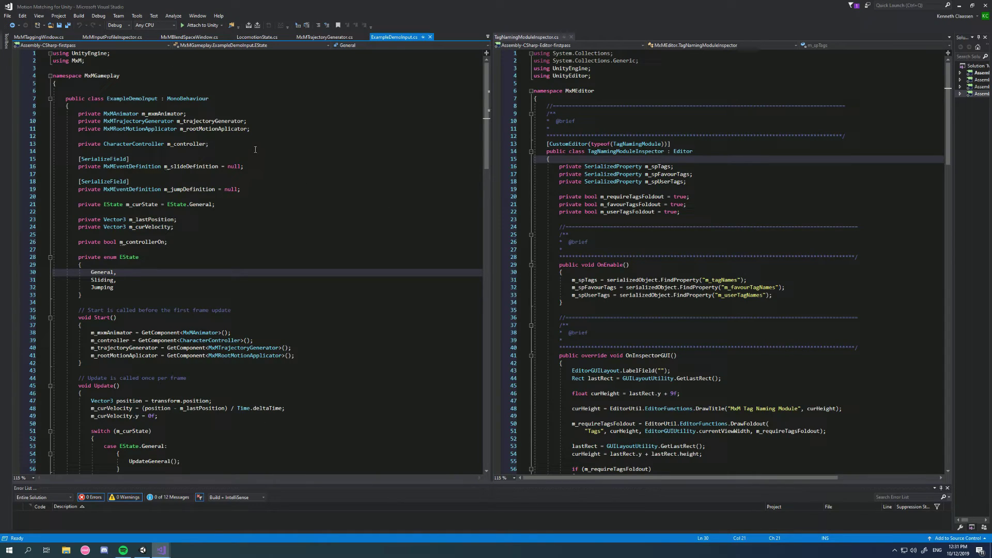
# Add a [SerializeField] attribute below the m_controller declaration in the ExampleDemoInput class.
pyautogui.click(254, 147)
pyautogui.press('Return')
pyautogui.press('Return')
pyautogui.write('[Serial')
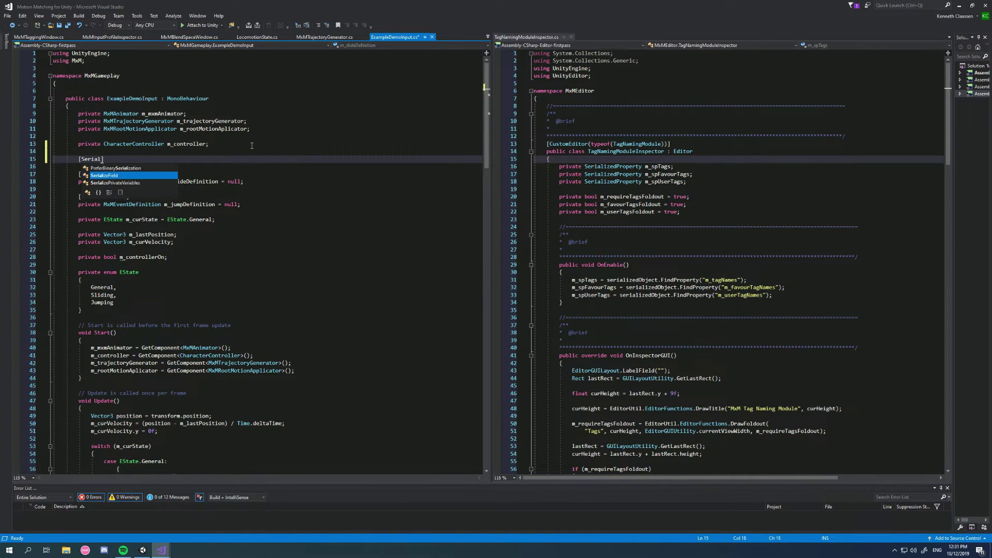
pyautogui.press('Tab')
pyautogui.write(']')
pyautogui.press('Return')
# Declare the private MxMInputProfile field m_testInputProfile under the new attribute and save the script.
pyautogui.write('priva')
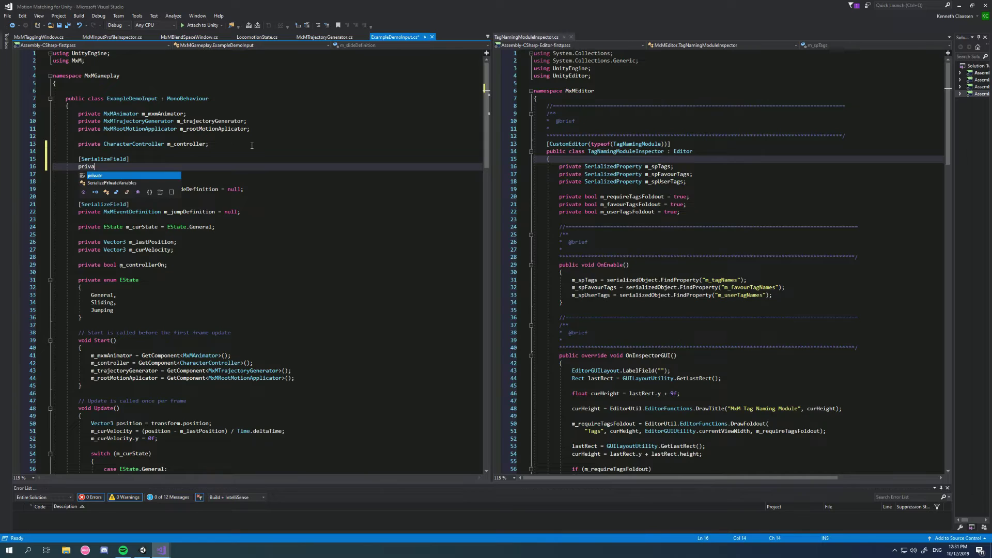
pyautogui.write('te MxMINputPf')
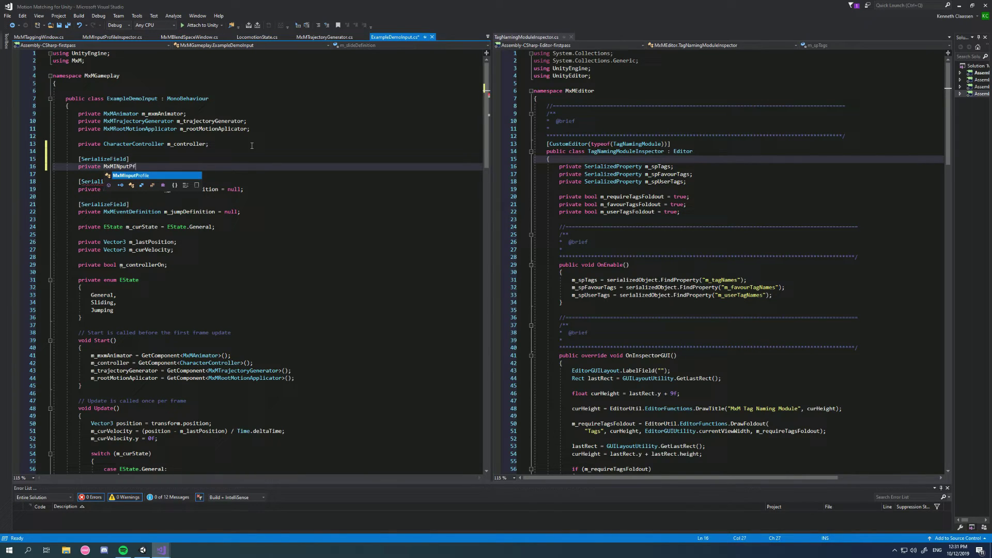
pyautogui.write('oil')
pyautogui.press('BackSpace')
pyautogui.write('rofile m_')
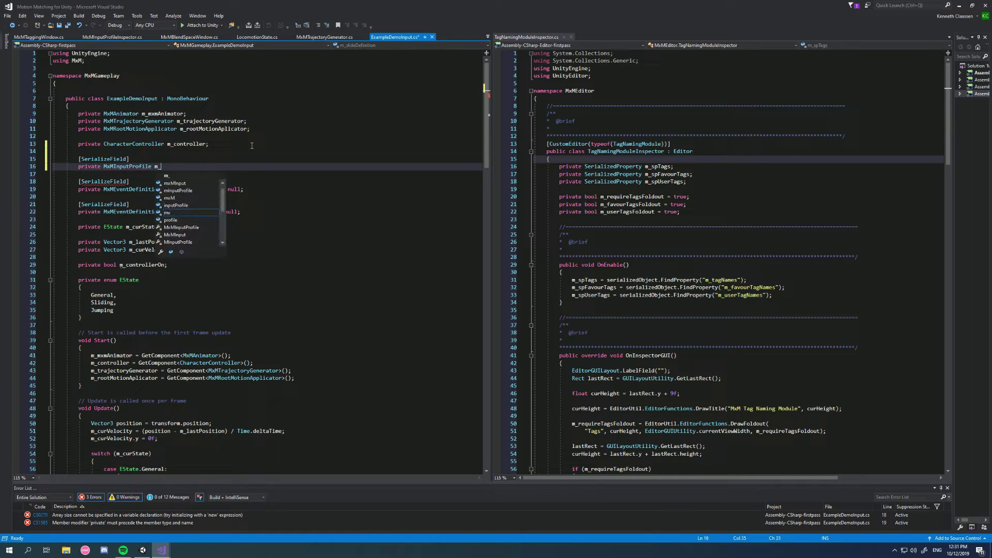
pyautogui.write('testInput')
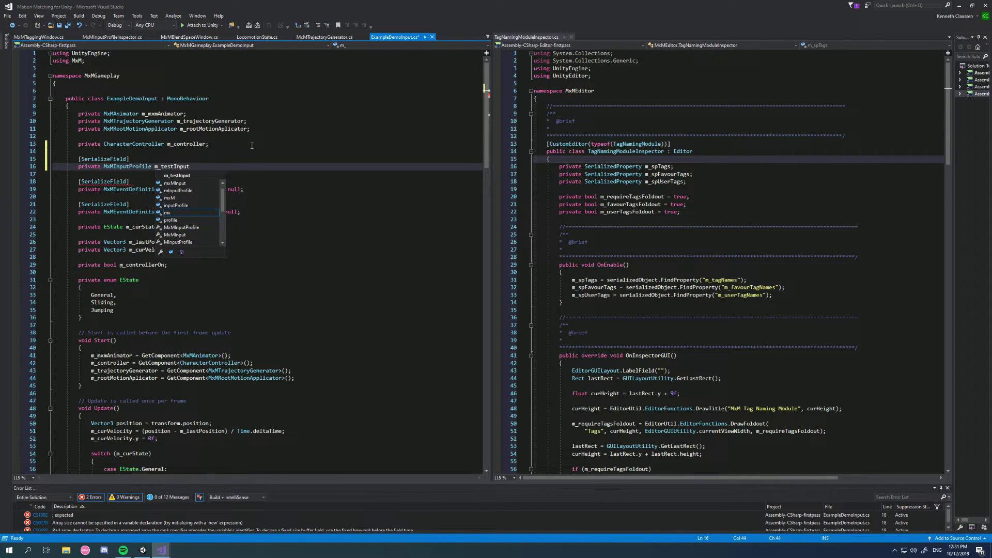
pyautogui.write('Profile;')
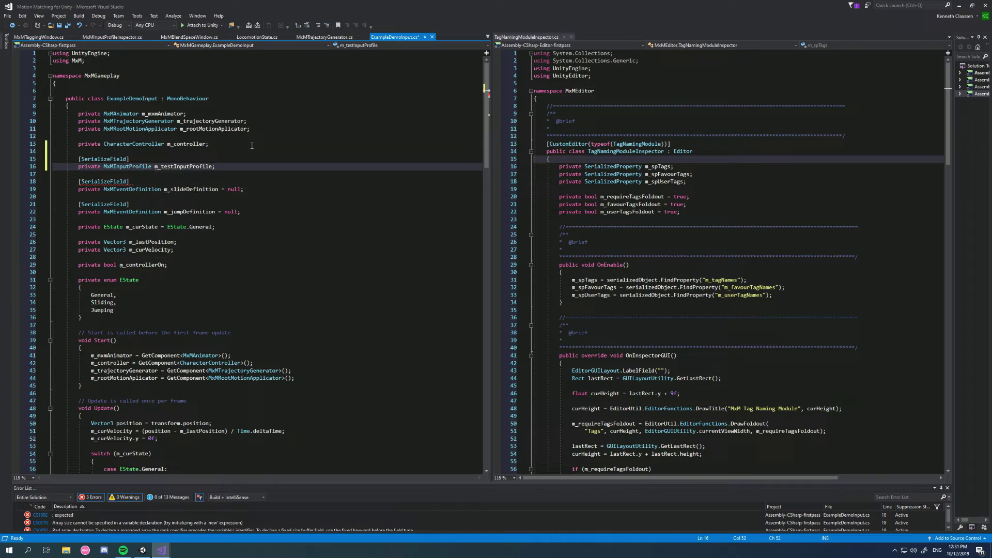
pyautogui.hotkey('ctrl', 's')
pyautogui.press('Down')
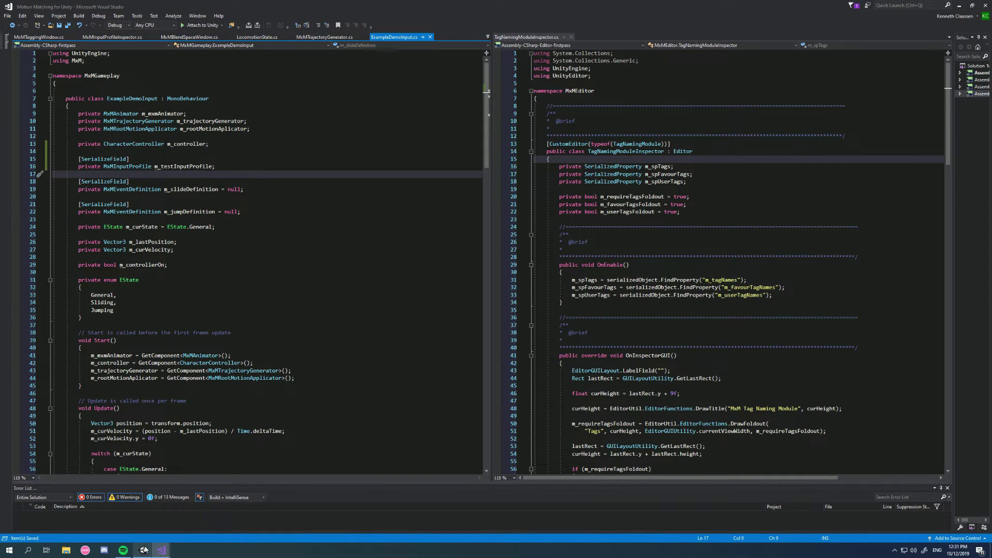
# Switch to Unity, assign MxMInputProfile Tutorial as the Example Demo Input's Test Input Profile, and clear the console.
pyautogui.click(144, 552)
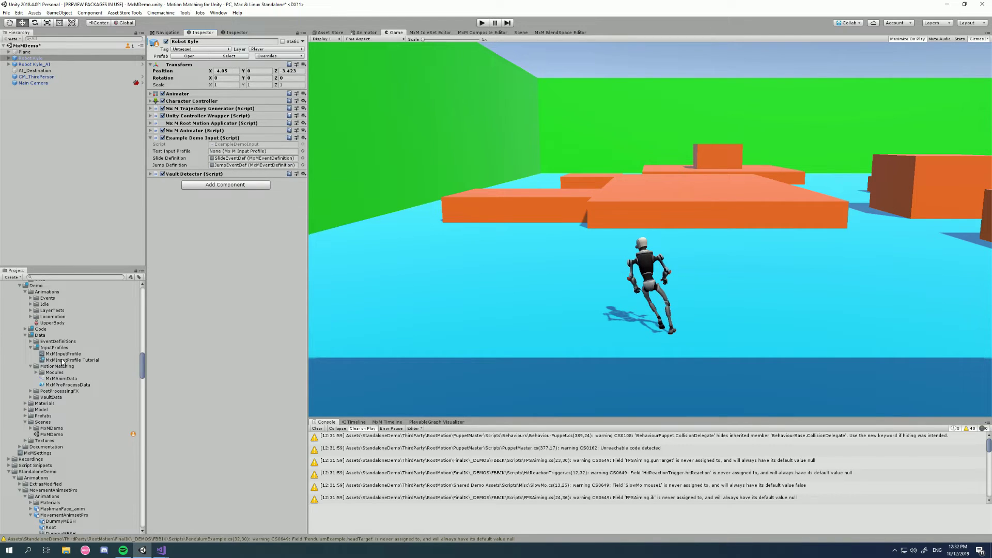
pyautogui.moveTo(62, 361); pyautogui.dragTo(235, 155)
pyautogui.click(317, 428)
# Switch back to Visual Studio and make room for a new statement after the component lookups in Start().
pyautogui.moveTo(162, 550)
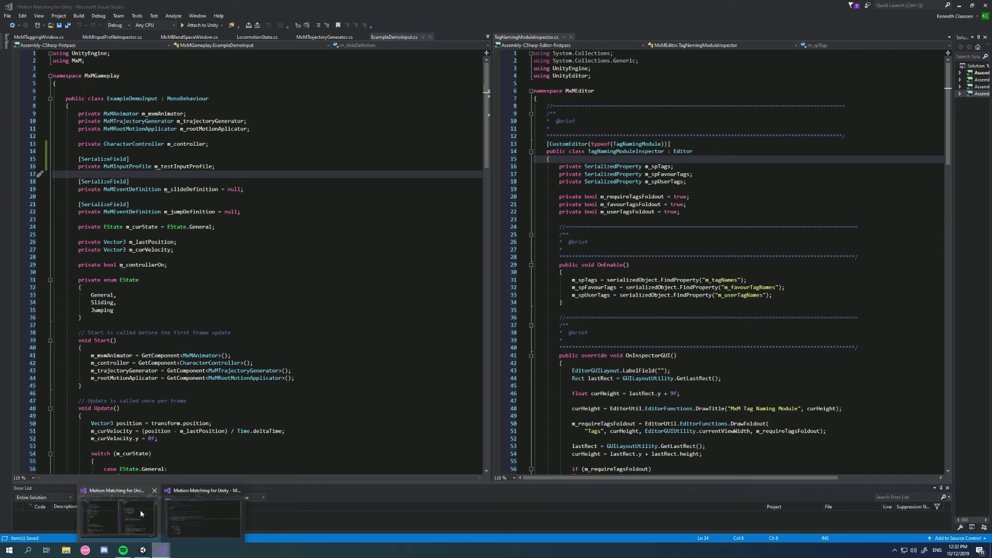
pyautogui.click(141, 509)
pyautogui.scroll(-4, 182, 354)
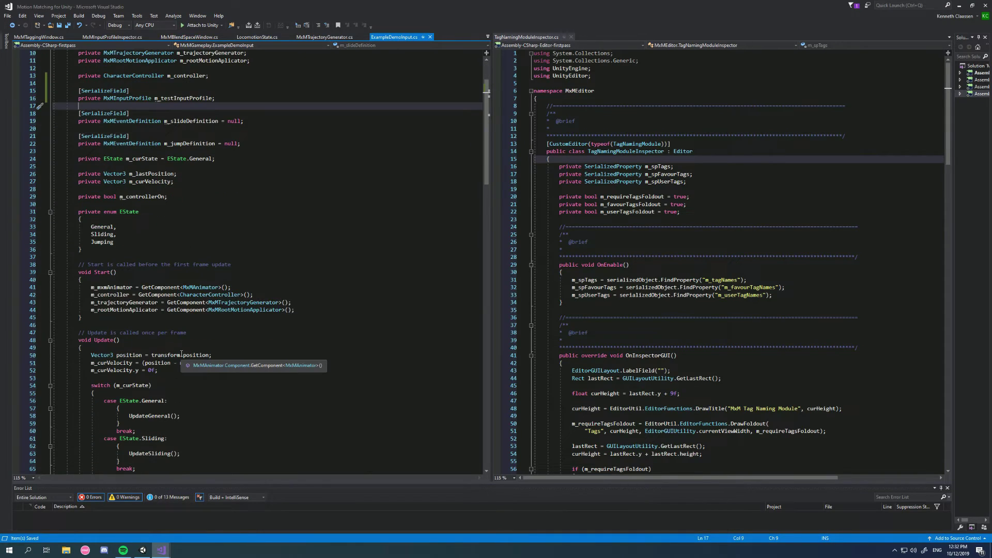
pyautogui.click(318, 287)
pyautogui.press('Return')
pyautogui.press('Return')
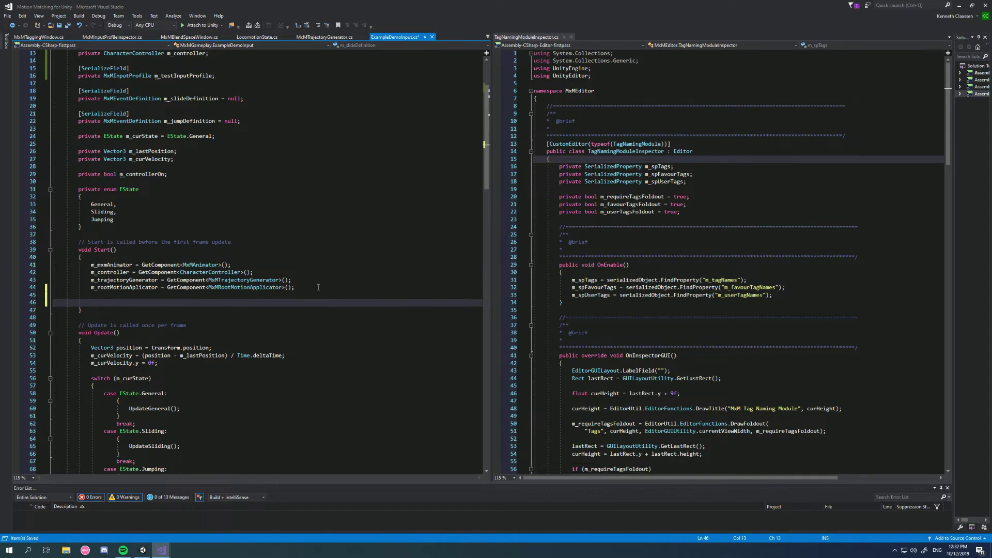
pyautogui.scroll(-3, 150, 365)
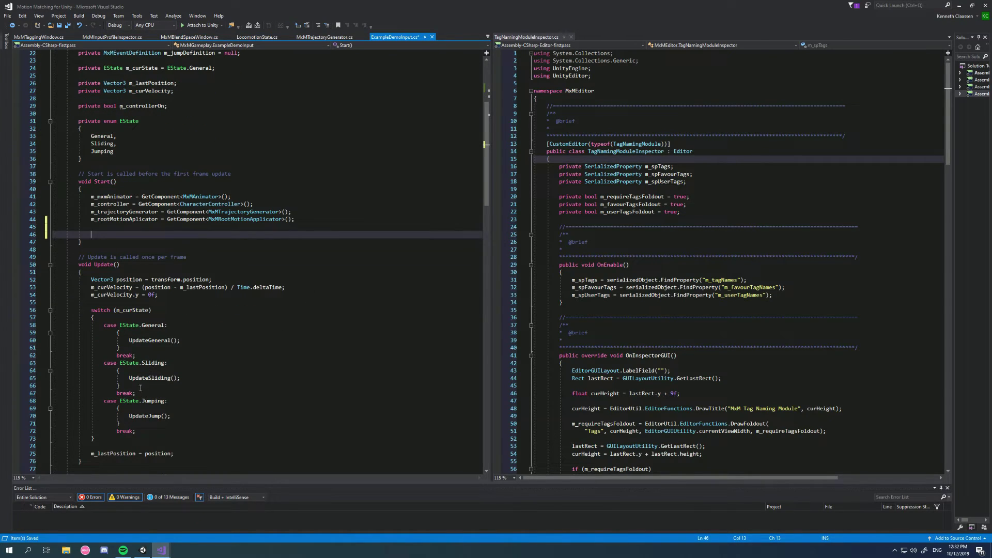
pyautogui.scroll(3, 170, 269)
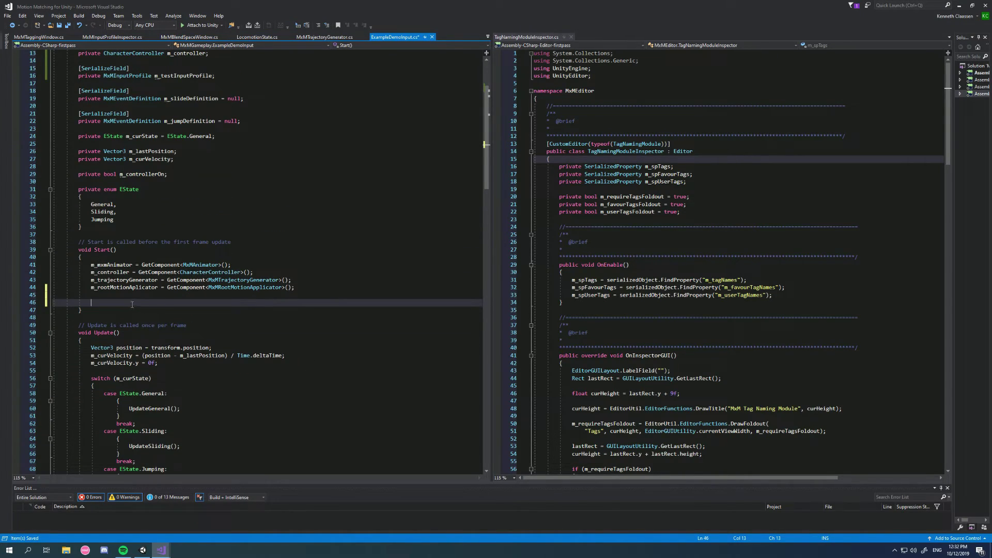
pyautogui.scroll(2, 217, 311)
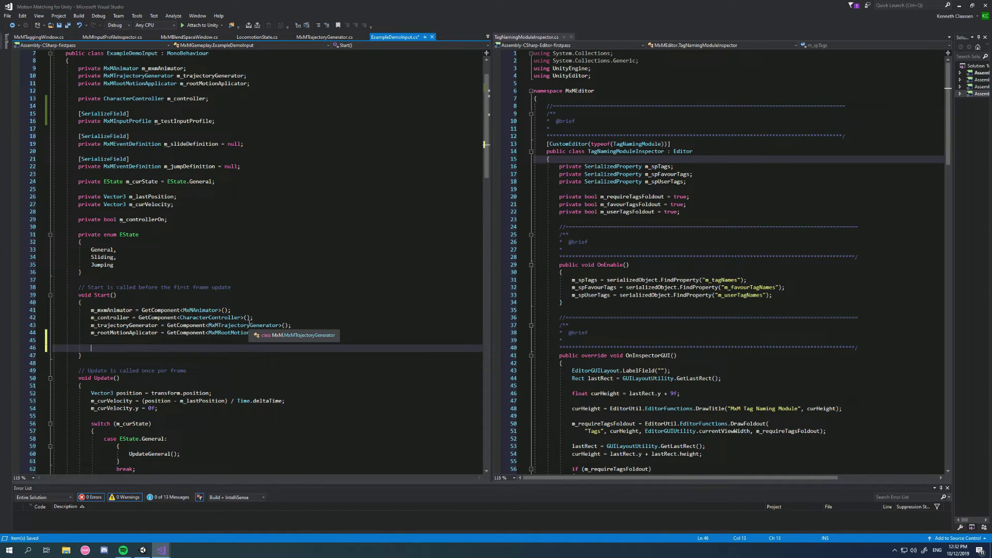
# Write m_trajectoryGenerator.InputProfile = m_testInputProfile; at the end of Start() and save the script.
pyautogui.write('m_traj')
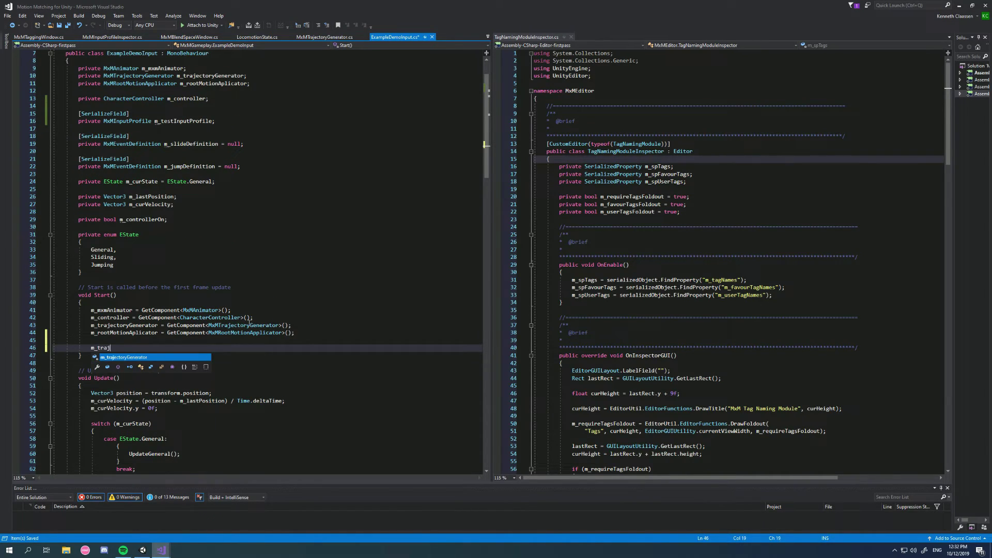
pyautogui.write('ectoryGenerator.Input')
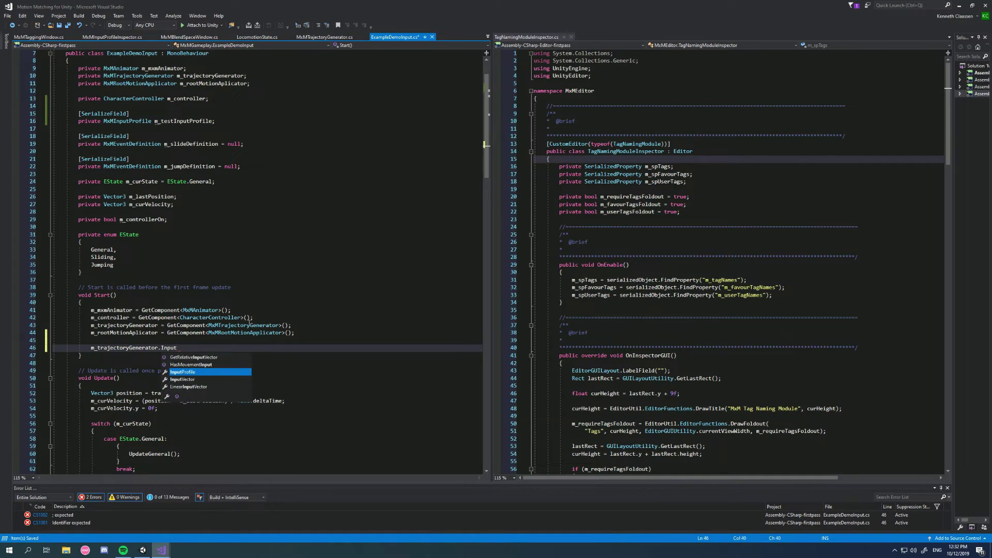
pyautogui.write('Profile = m_')
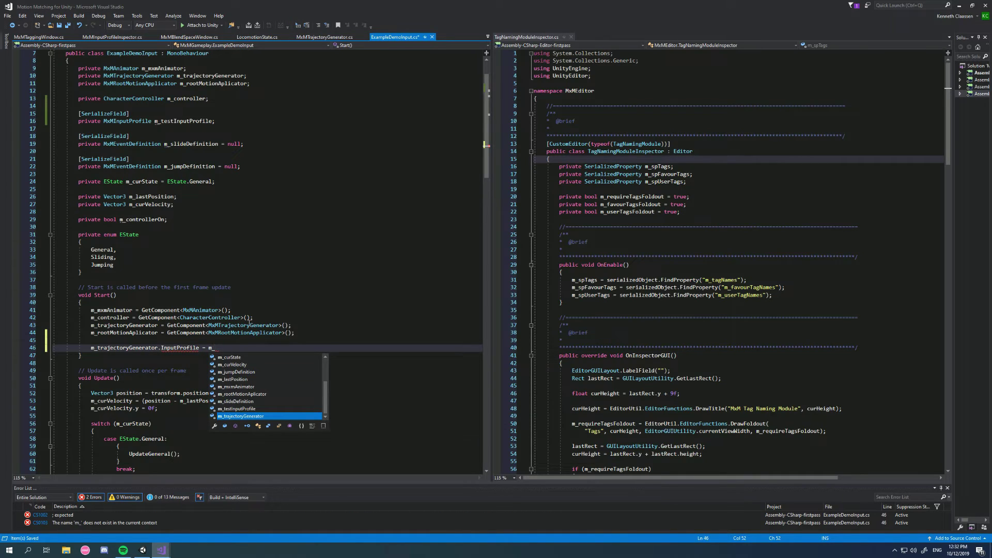
pyautogui.write('testInputProfile;')
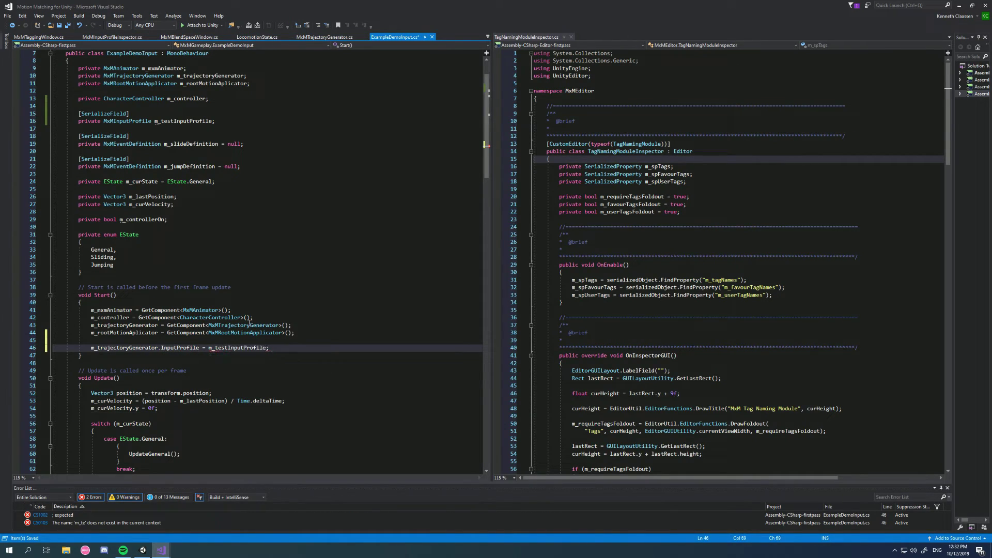
pyautogui.hotkey('ctrl', 's')
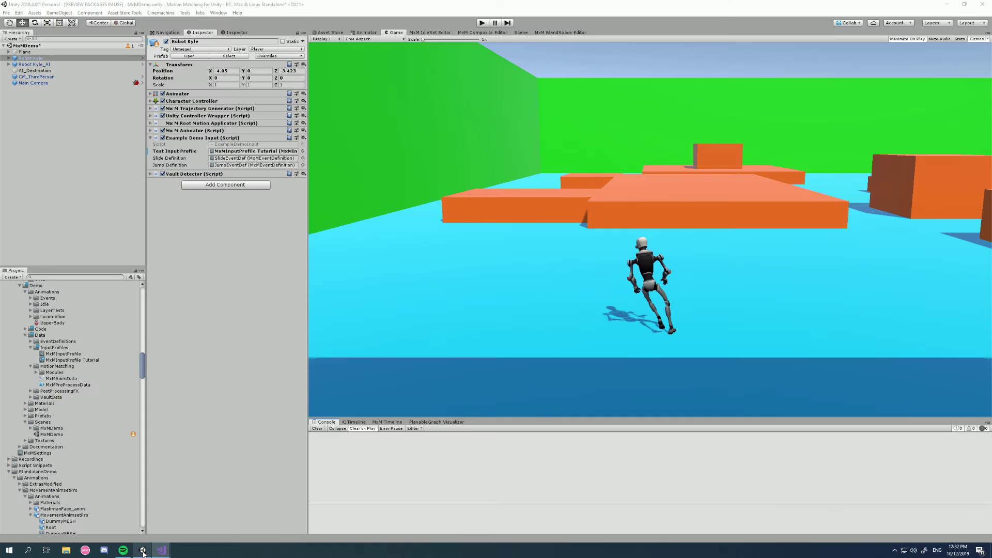
# Return to Unity, set the trajectory generator's Mxm Input Profile to MxMInputProfile, and clear the console.
pyautogui.click(142, 550)
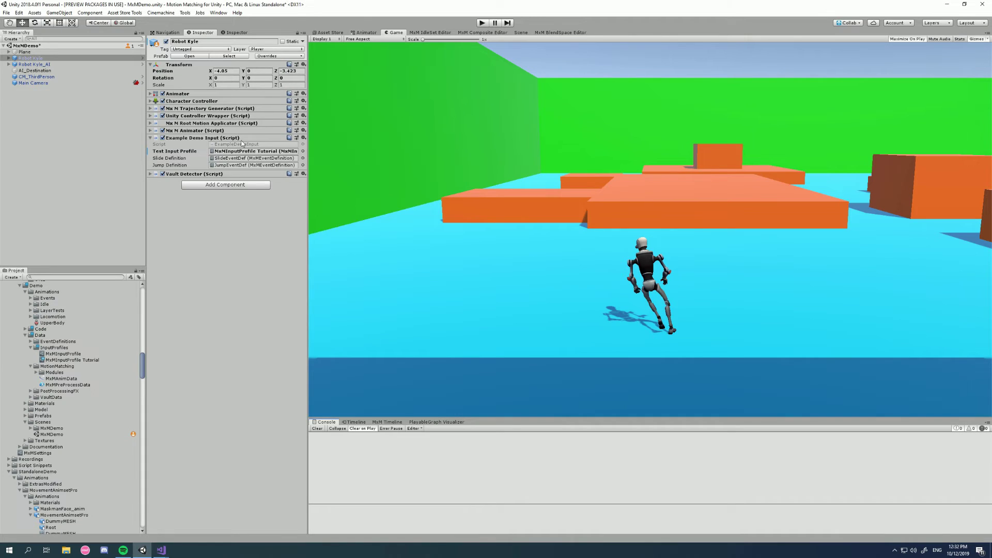
pyautogui.click(150, 109)
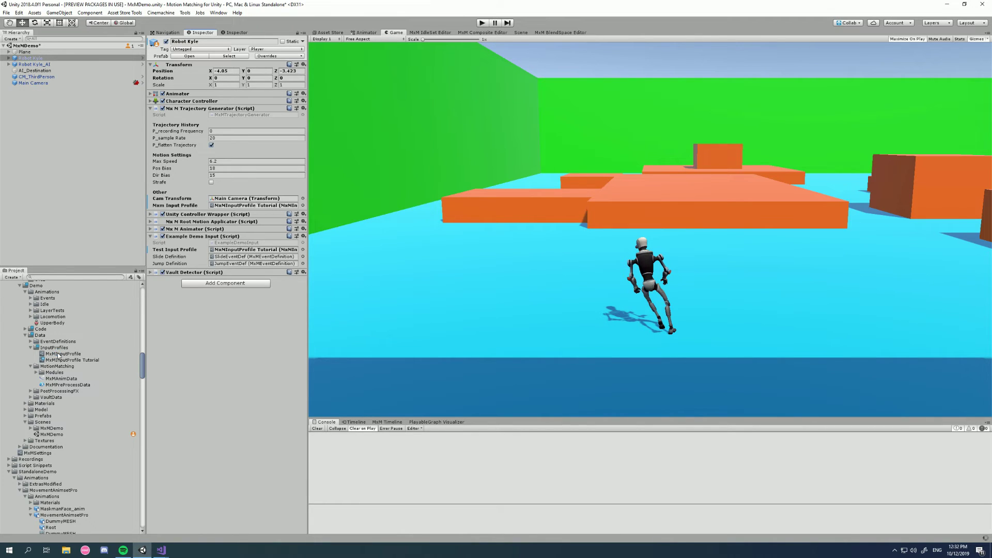
pyautogui.moveTo(63, 353); pyautogui.dragTo(241, 208)
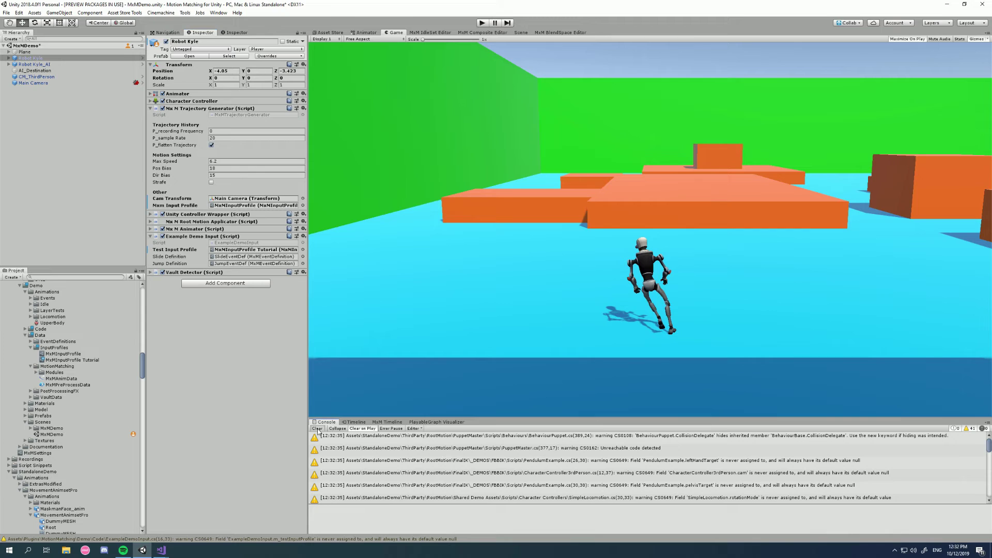
pyautogui.click(317, 428)
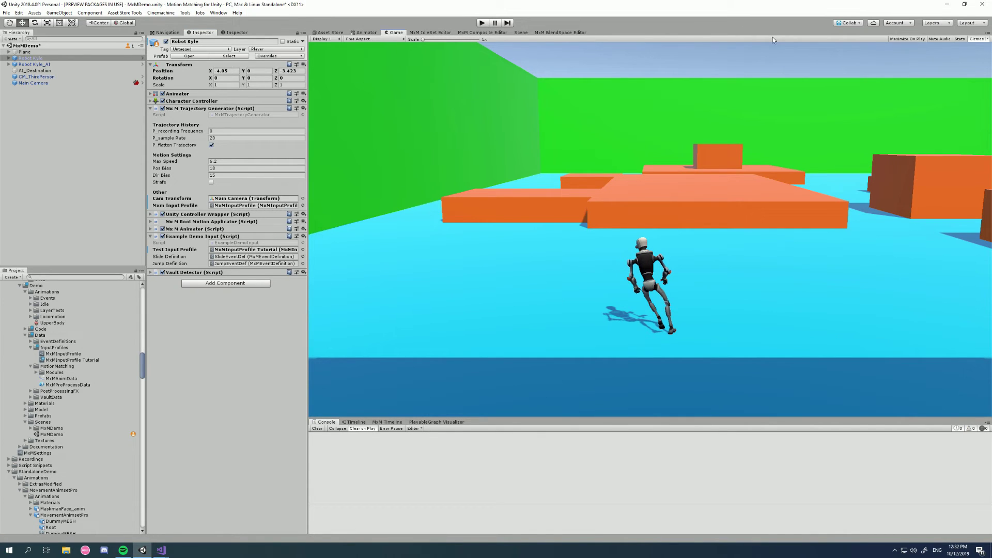
# Play the scene and check which input profile asset Robot Kyle's trajectory generator references at runtime.
pyautogui.click(482, 23)
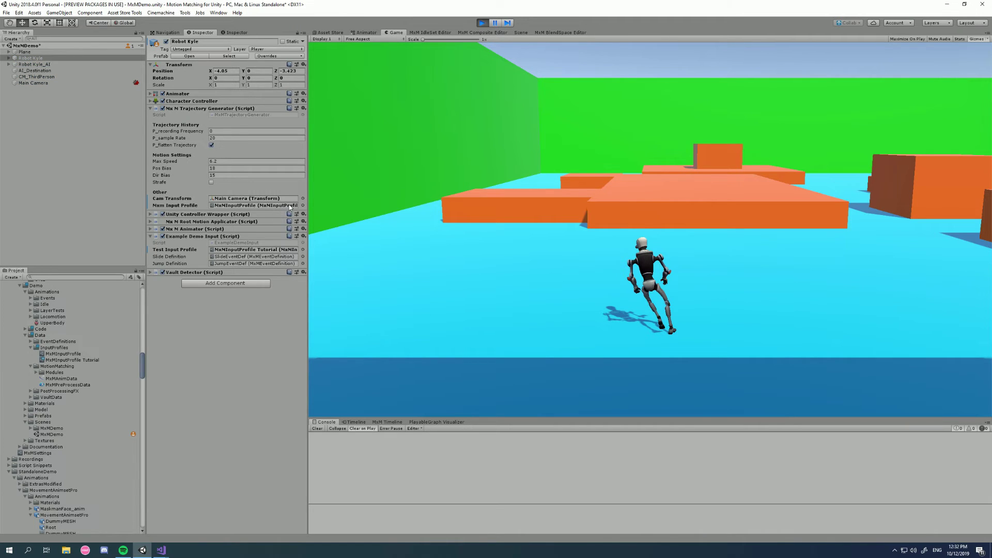
pyautogui.click(254, 200)
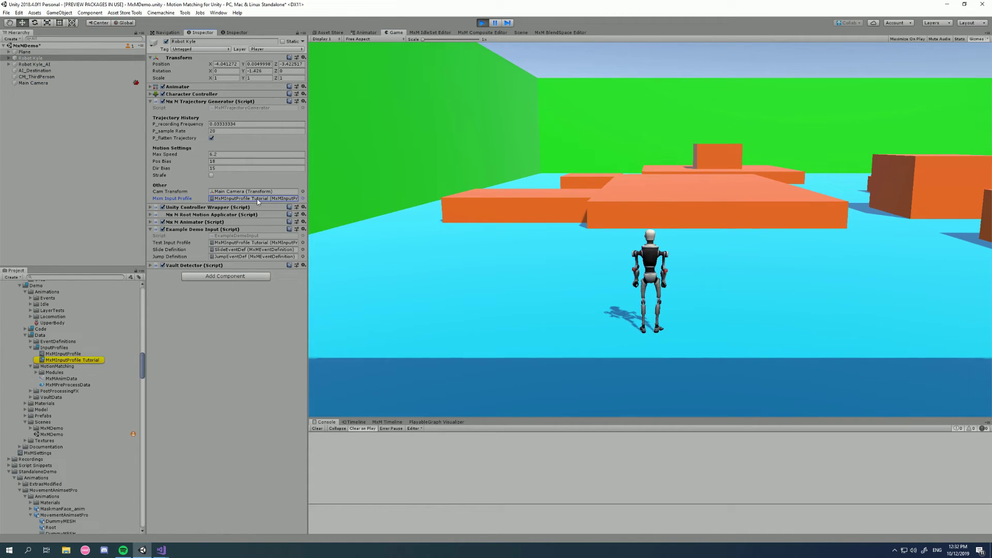
pyautogui.click(371, 276)
pyautogui.press('Escape')
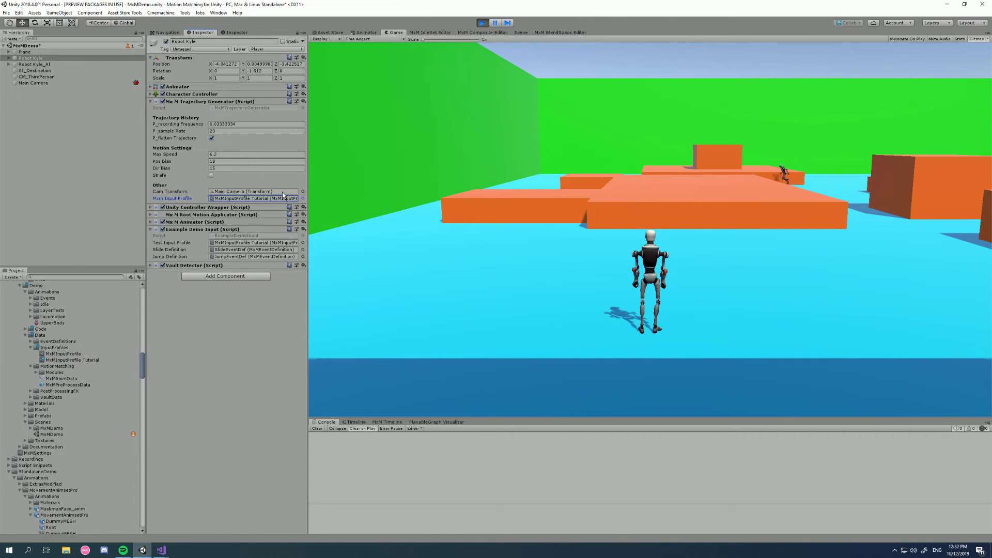